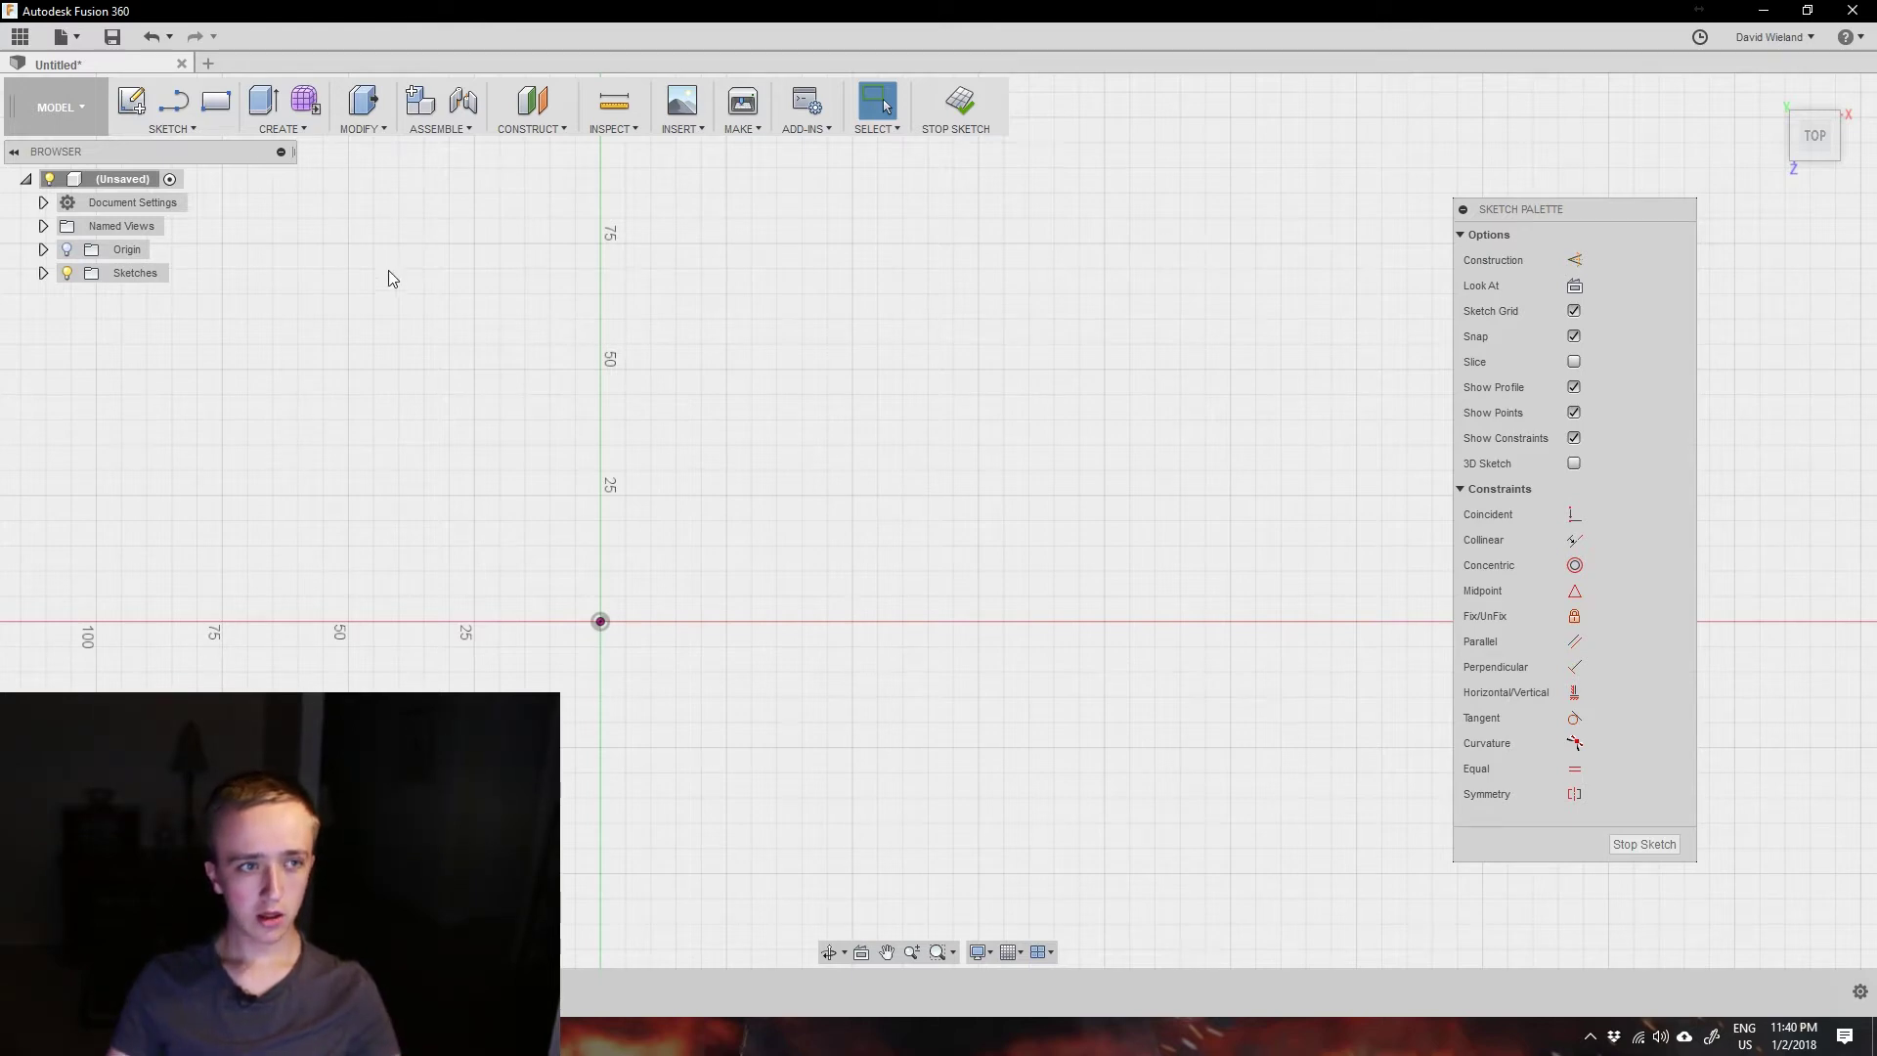
# - Open the SKETCH dropdown to show the sketch drawing tools
pyautogui.click(190, 127)
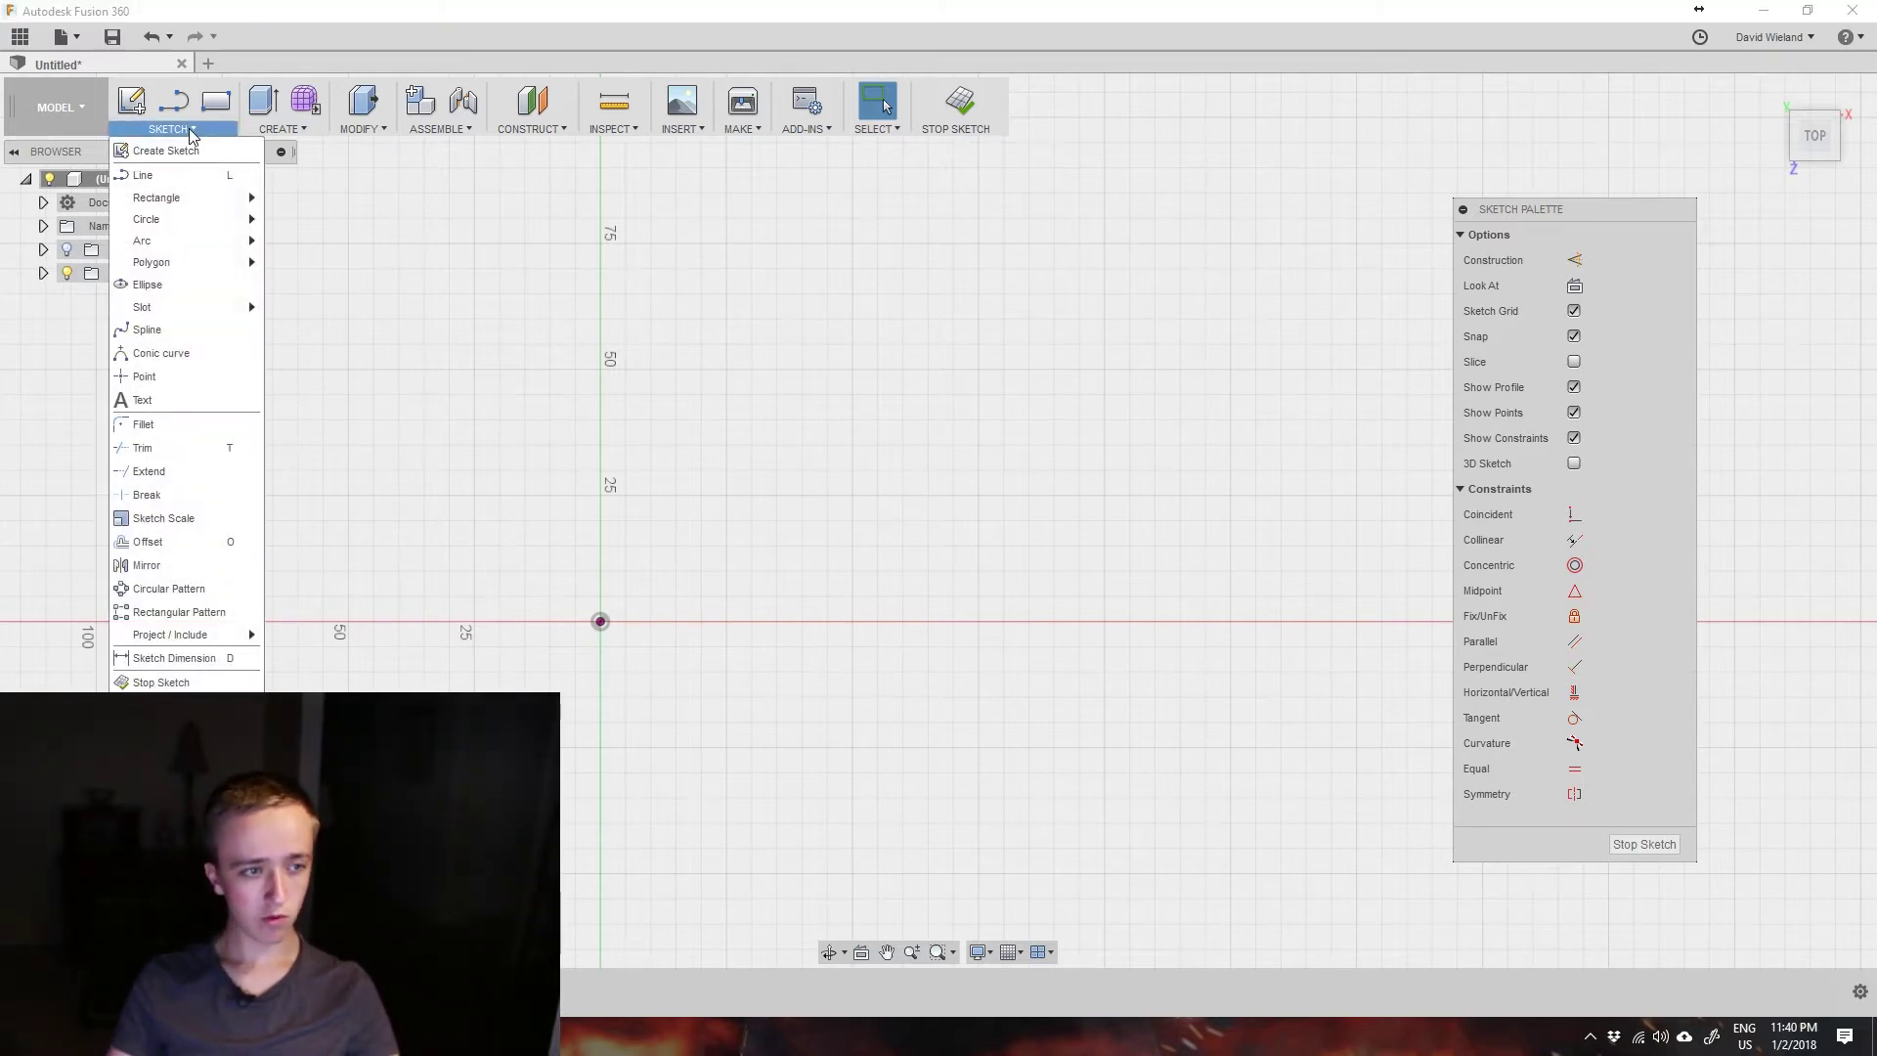
# - Draw a five-point S-shaped spline from left of the origin, over the top, to the lower right
pyautogui.click(146, 330)
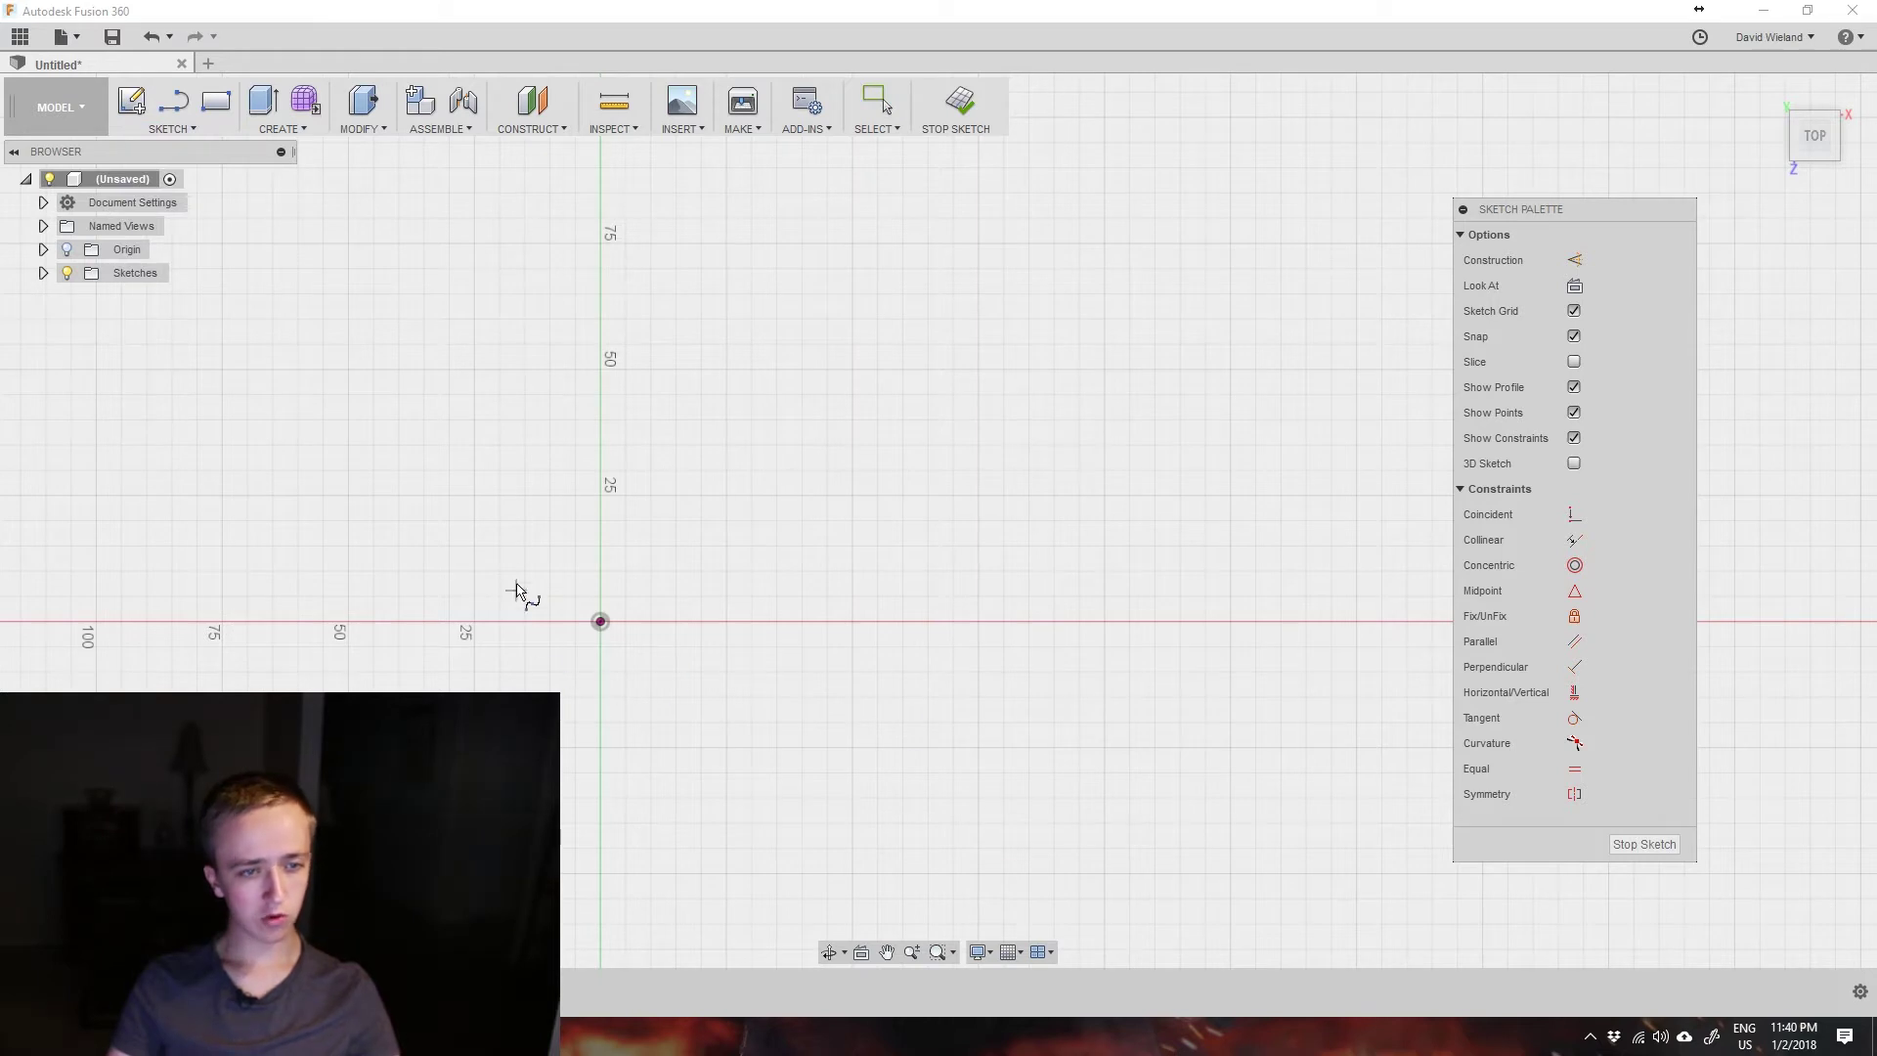
pyautogui.click(518, 559)
pyautogui.click(816, 354)
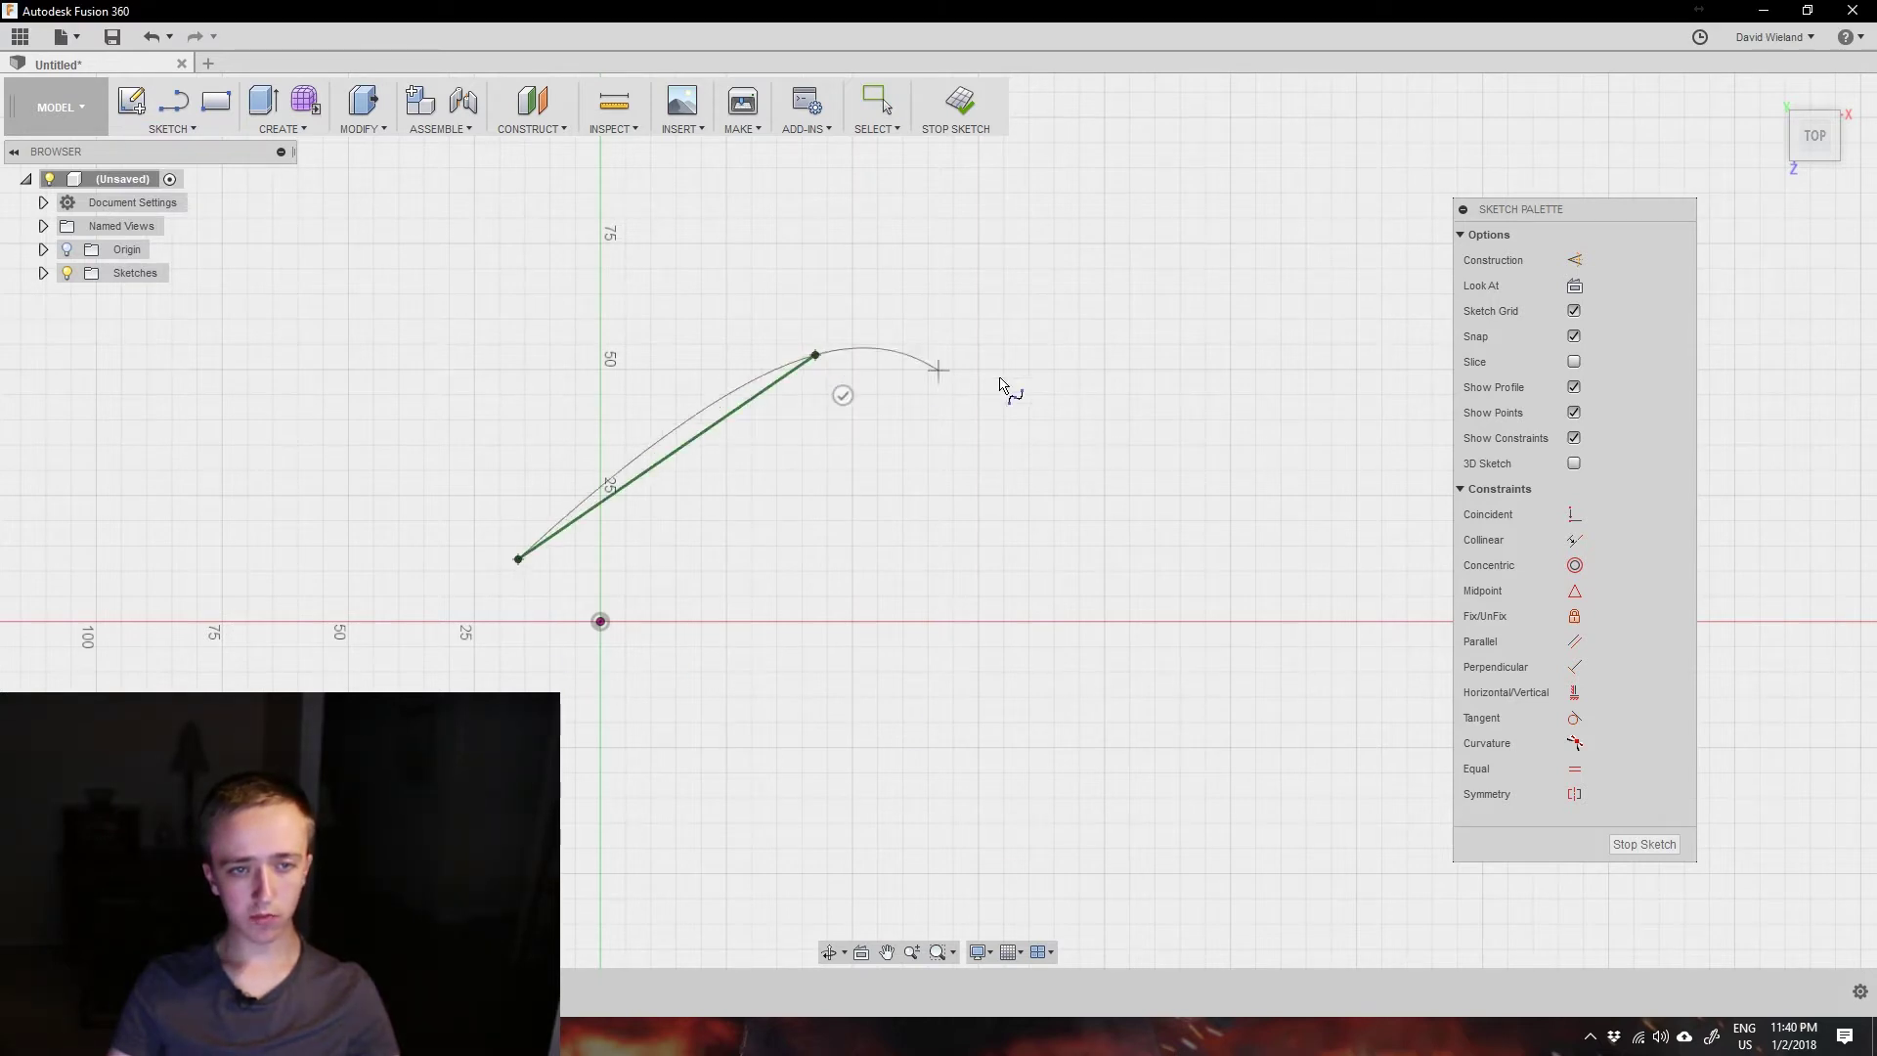
pyautogui.click(1205, 446)
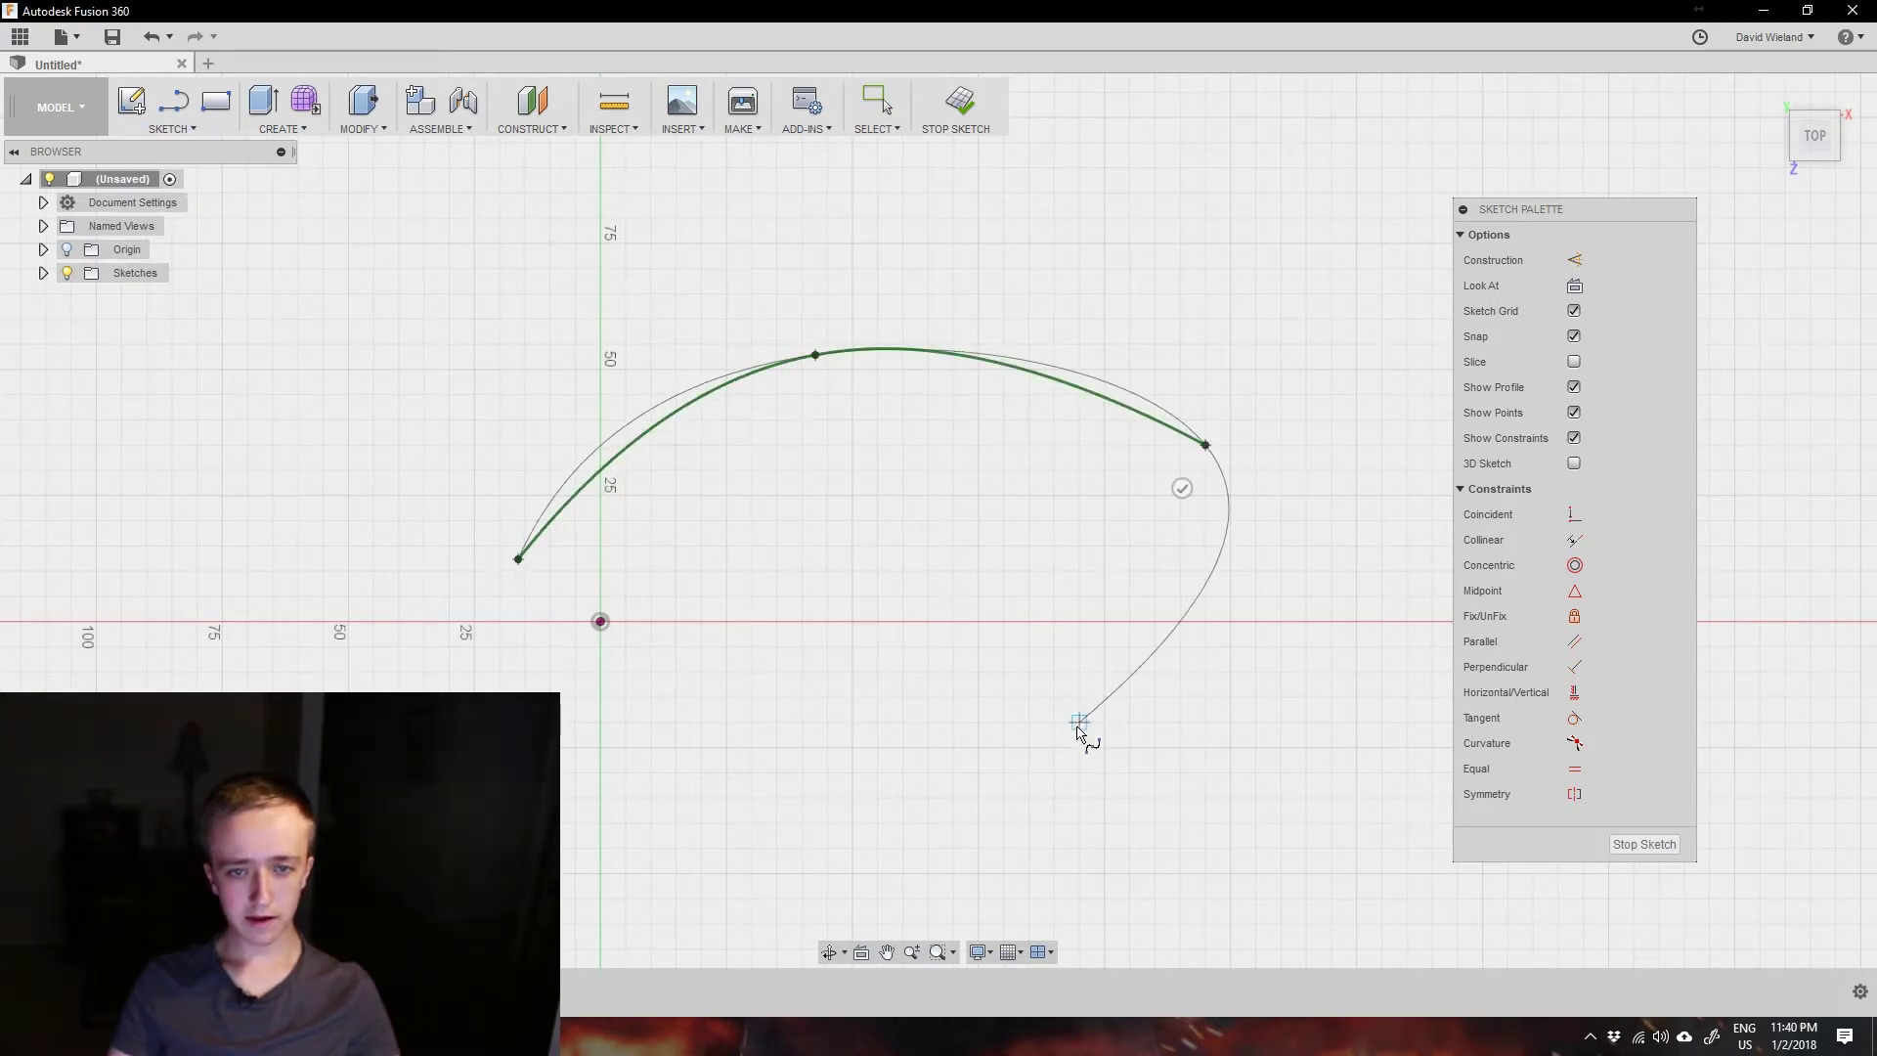
pyautogui.click(1036, 780)
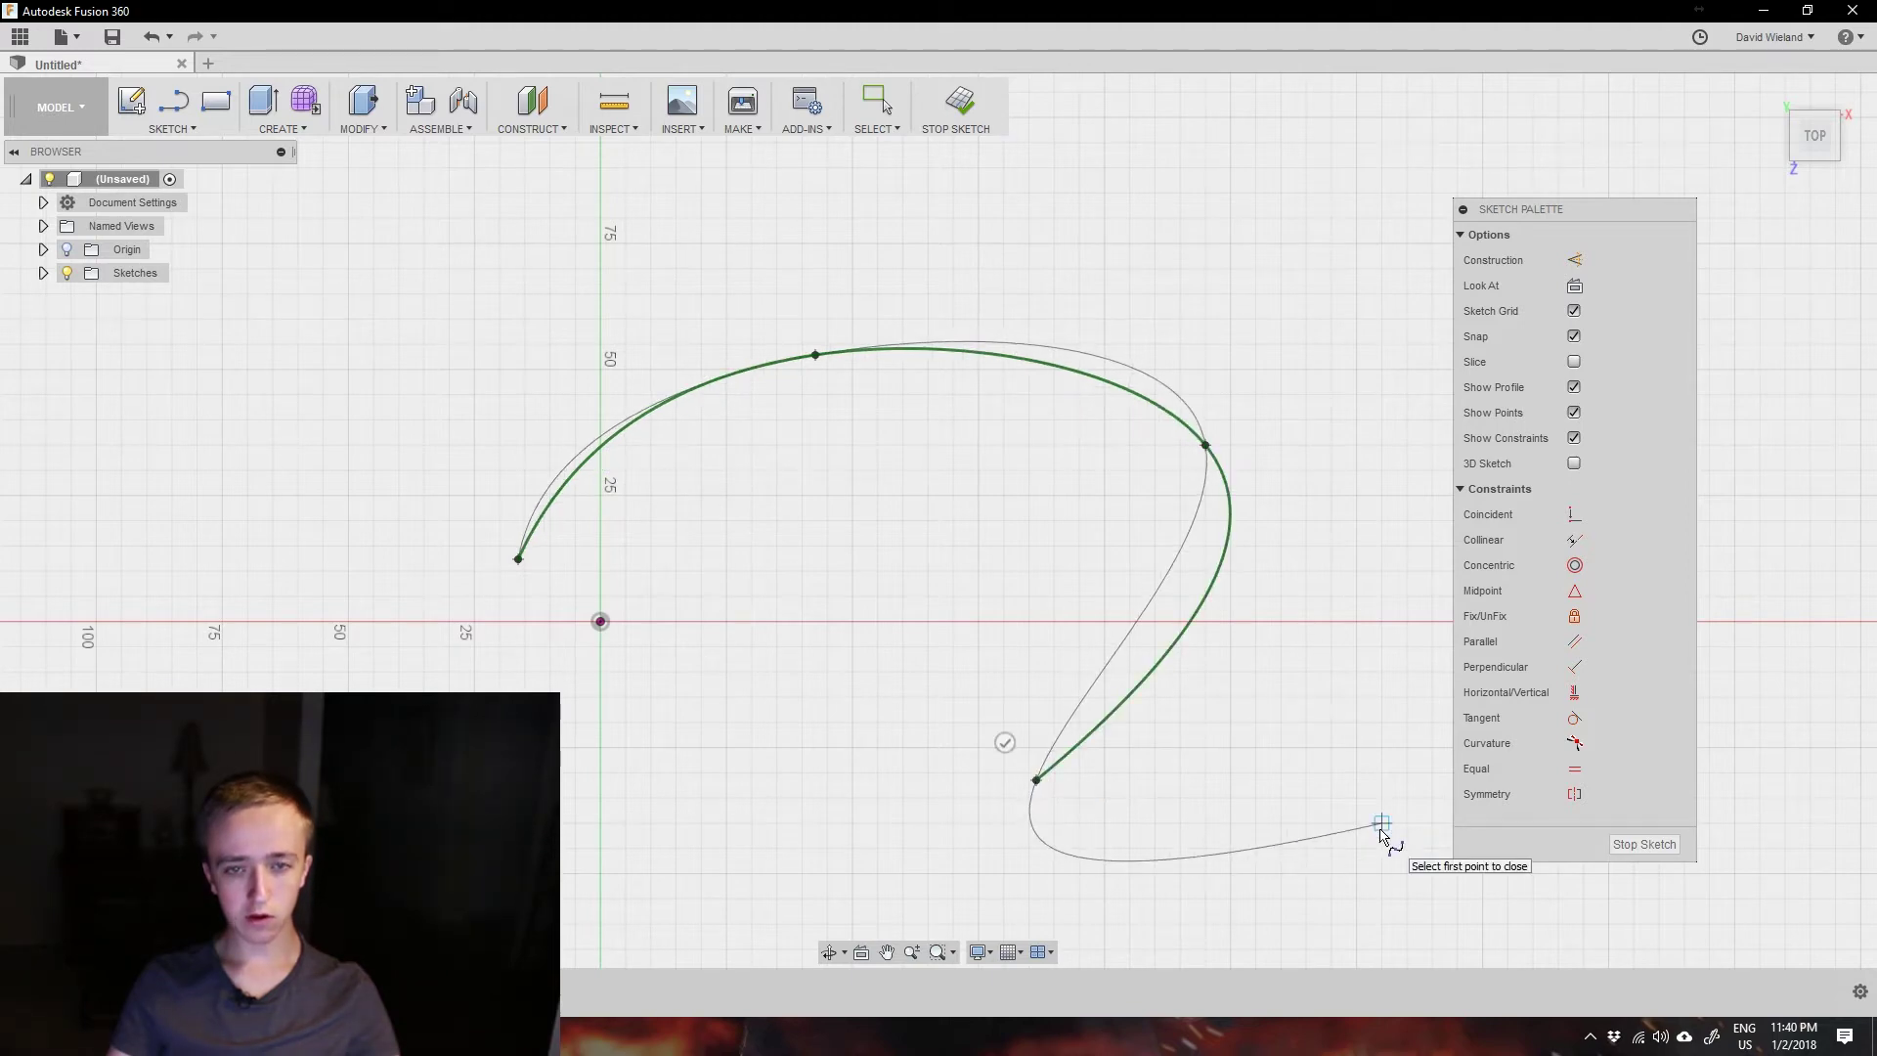
pyautogui.click(1382, 824)
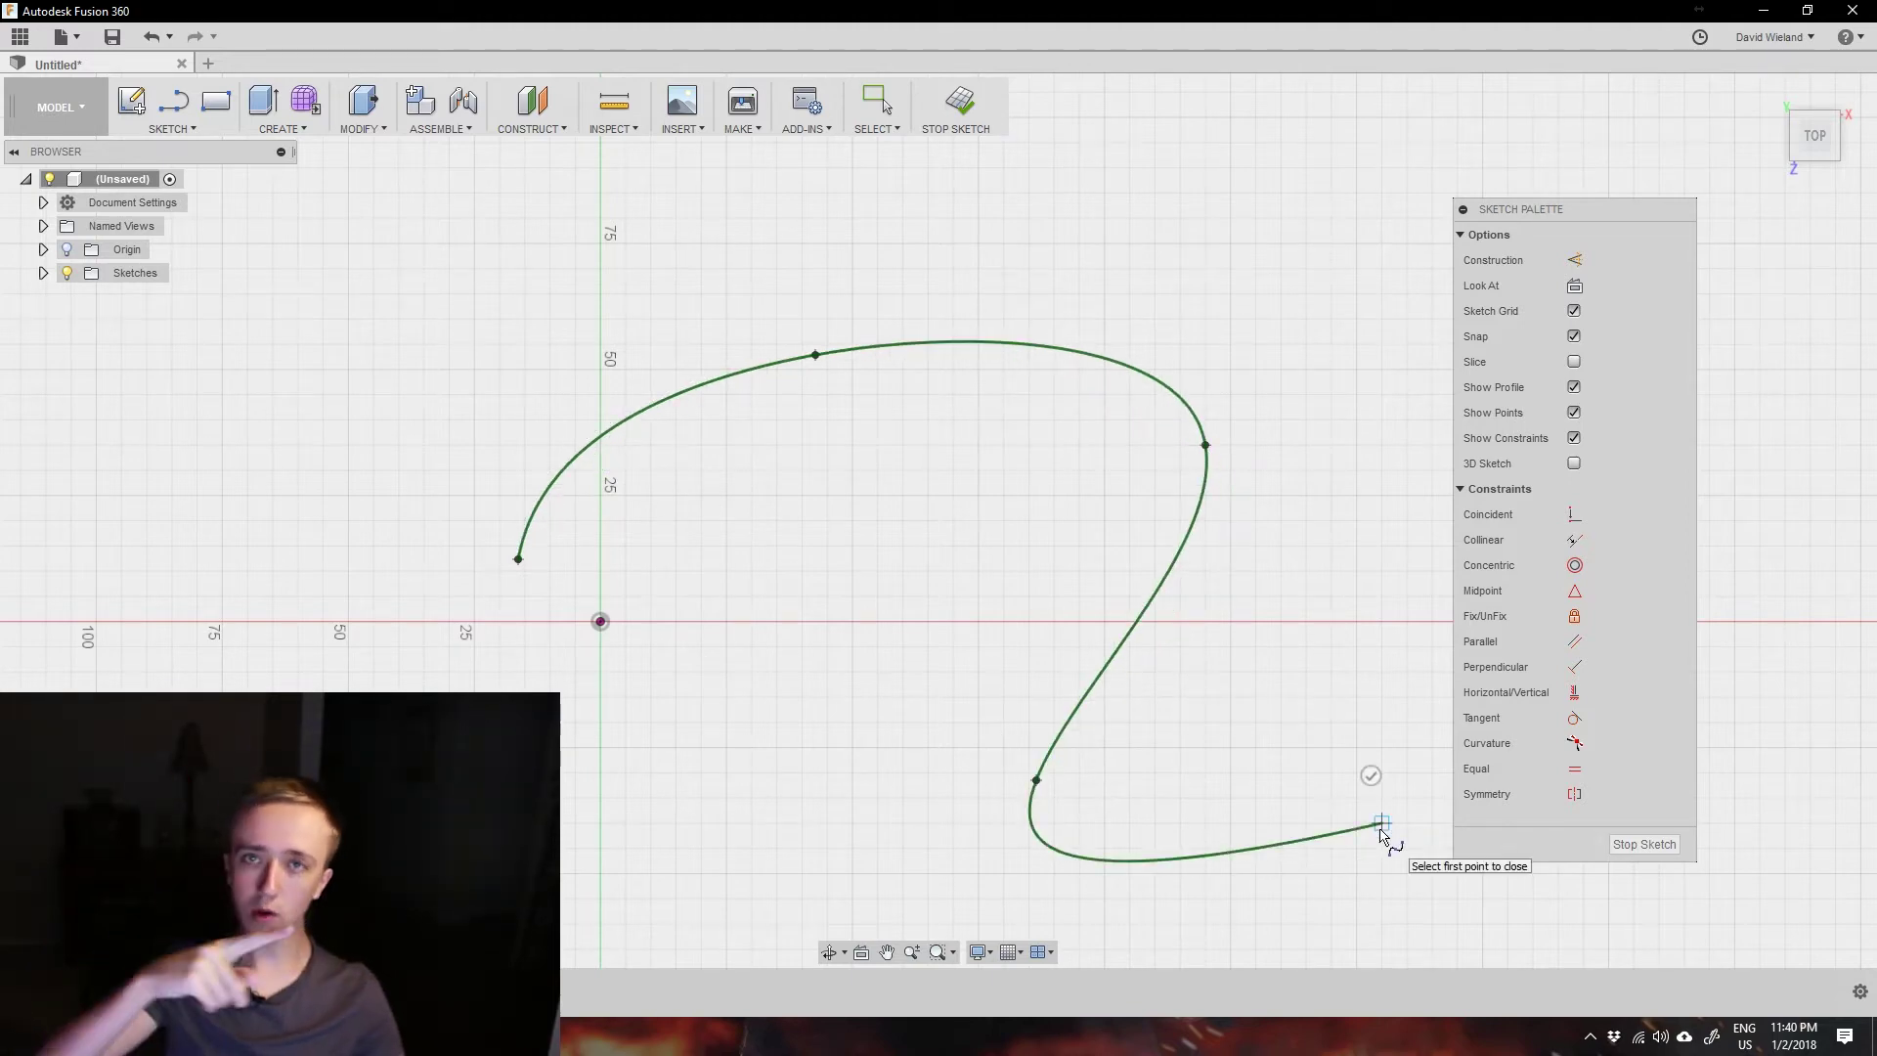
pyautogui.click(1371, 775)
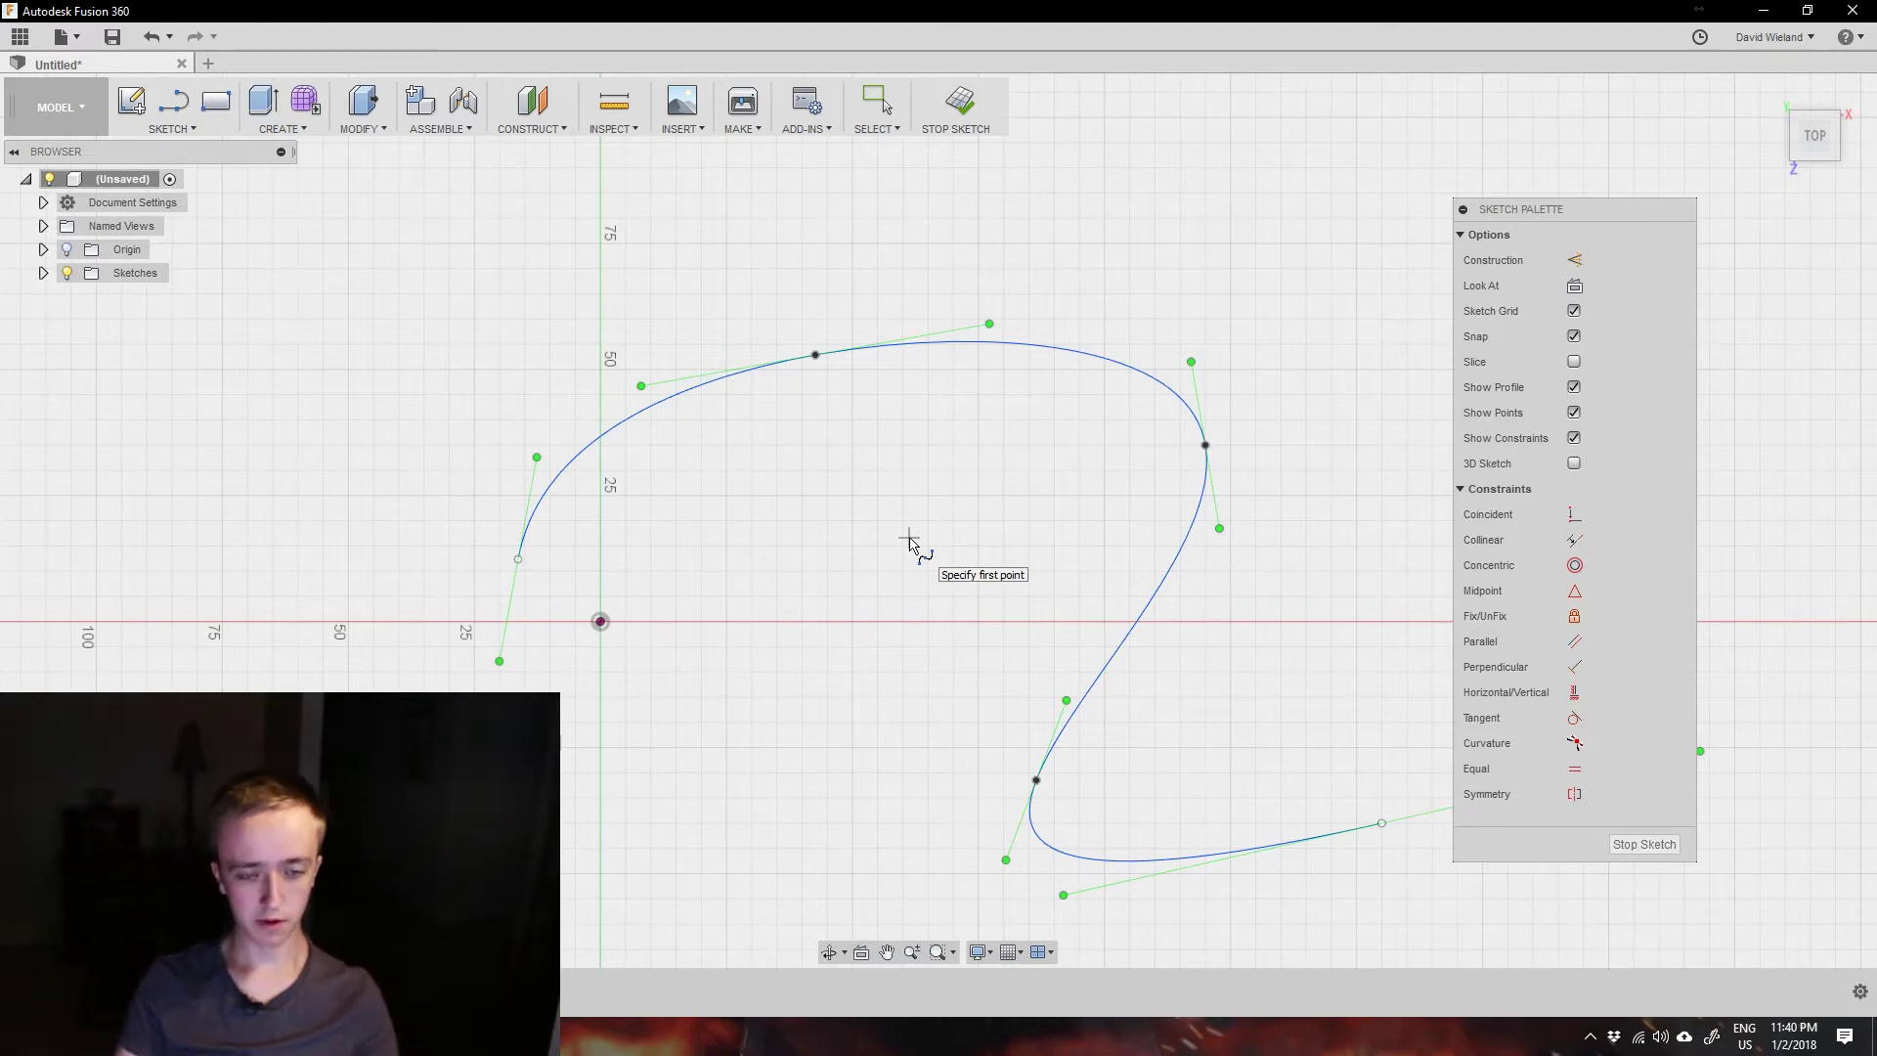
# - Bend the practice spline's start tangent, then delete the spline
pyautogui.press('Escape')
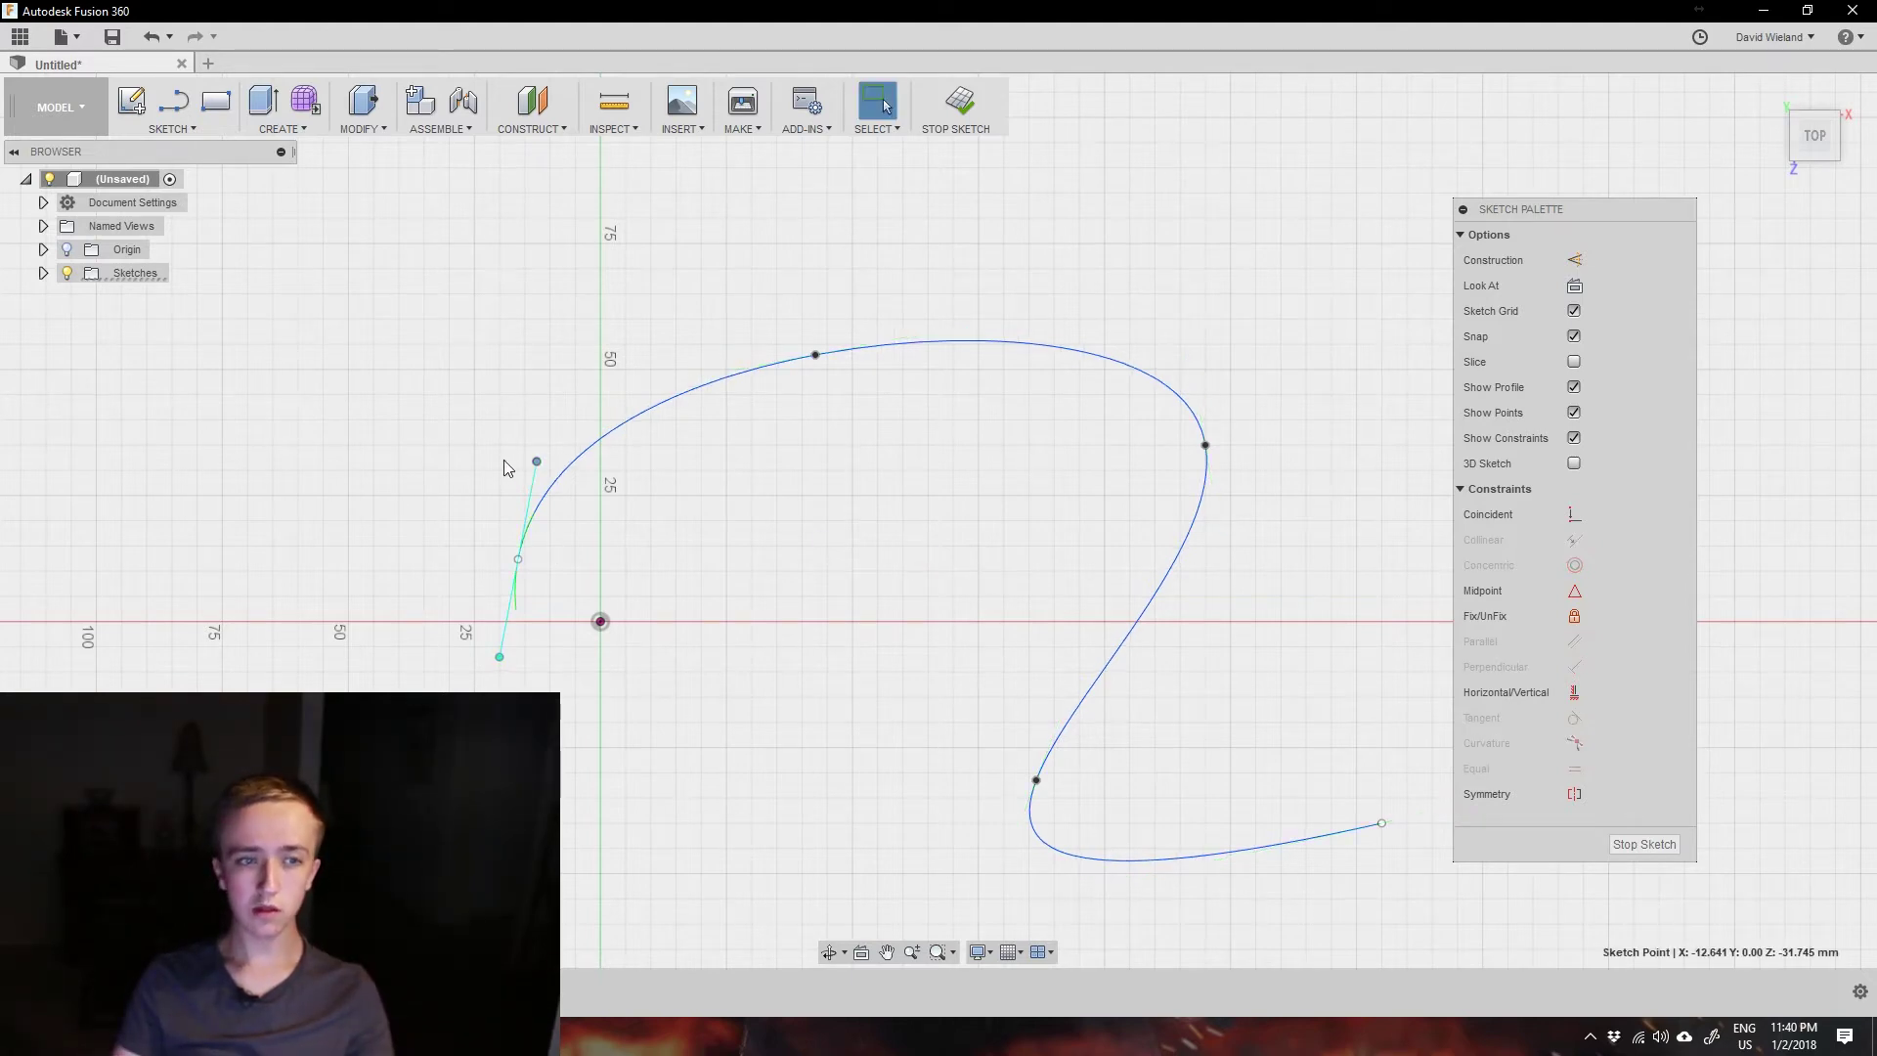
pyautogui.click(591, 450)
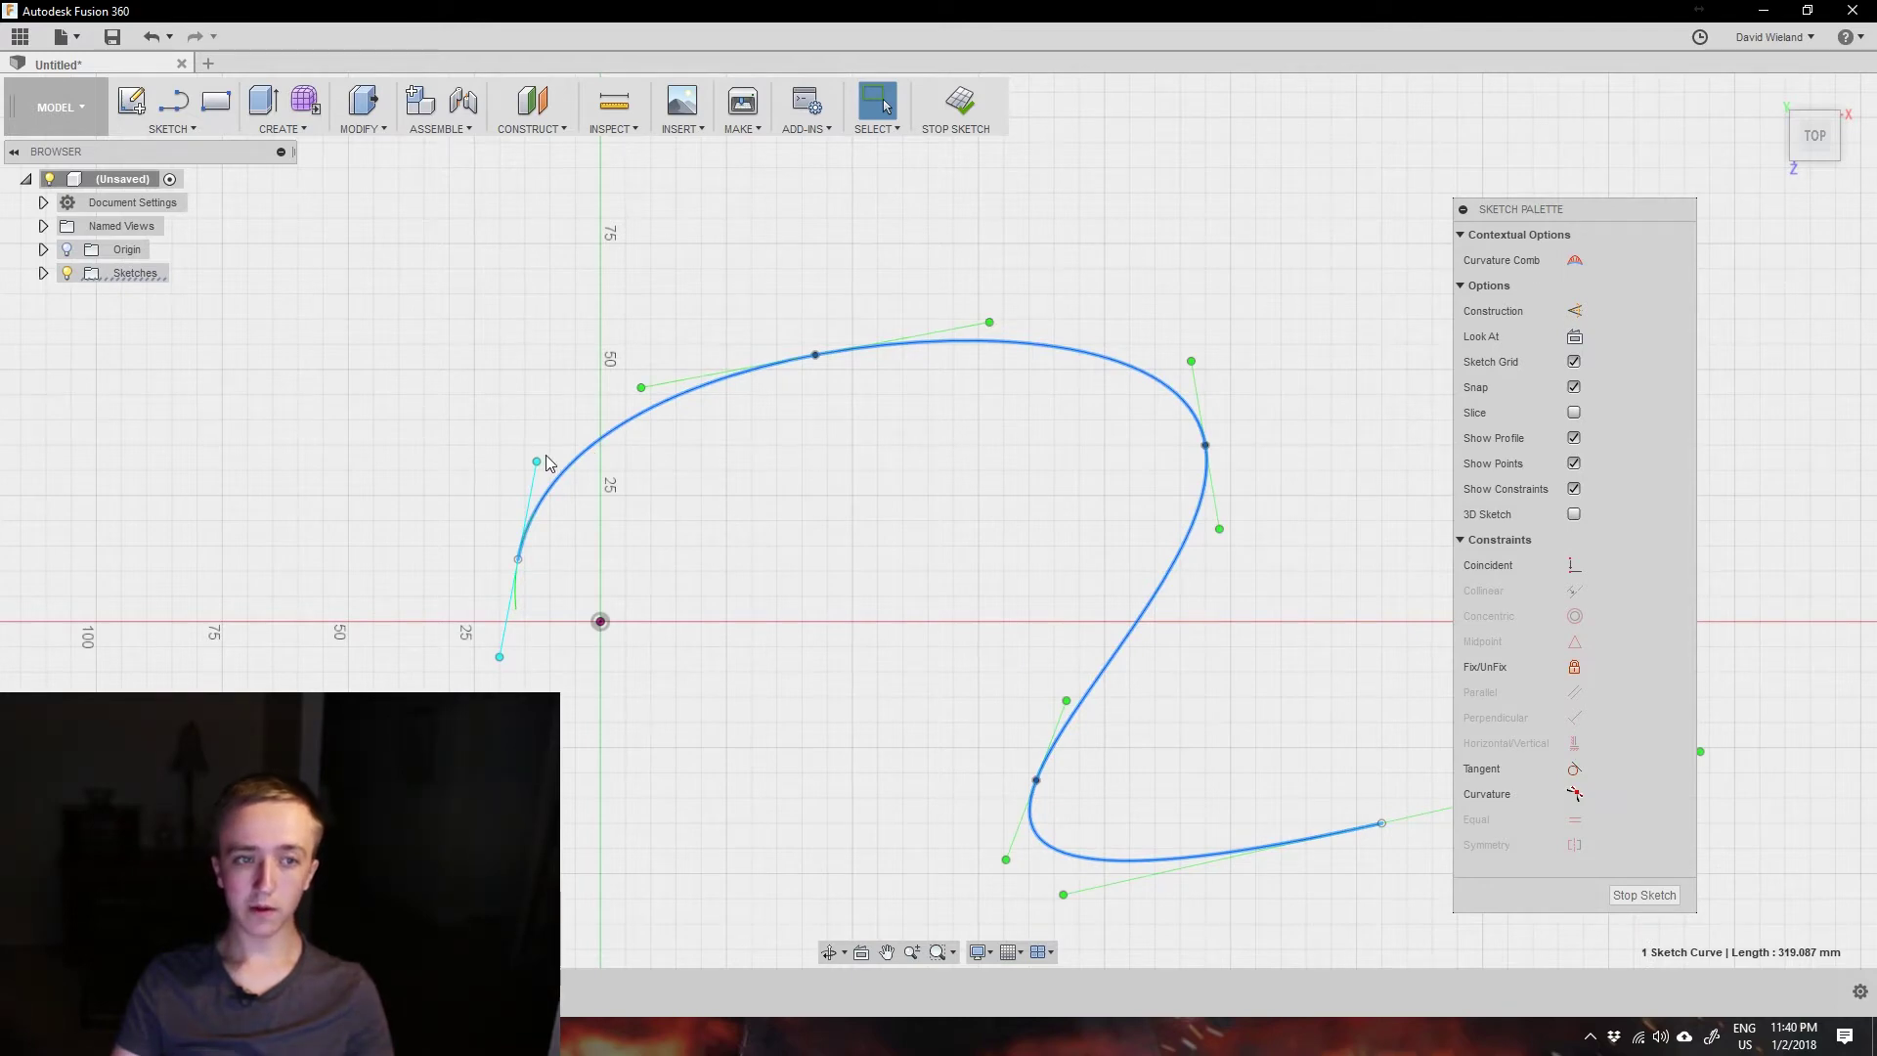
pyautogui.moveTo(536, 462)
pyautogui.mouseDown()
pyautogui.moveTo(512, 452)
pyautogui.moveTo(442, 490)
pyautogui.moveTo(495, 572)
pyautogui.moveTo(499, 420)
pyautogui.moveTo(670, 366)
pyautogui.moveTo(619, 360)
pyautogui.moveTo(482, 499)
pyautogui.moveTo(550, 488)
pyautogui.mouseUp()
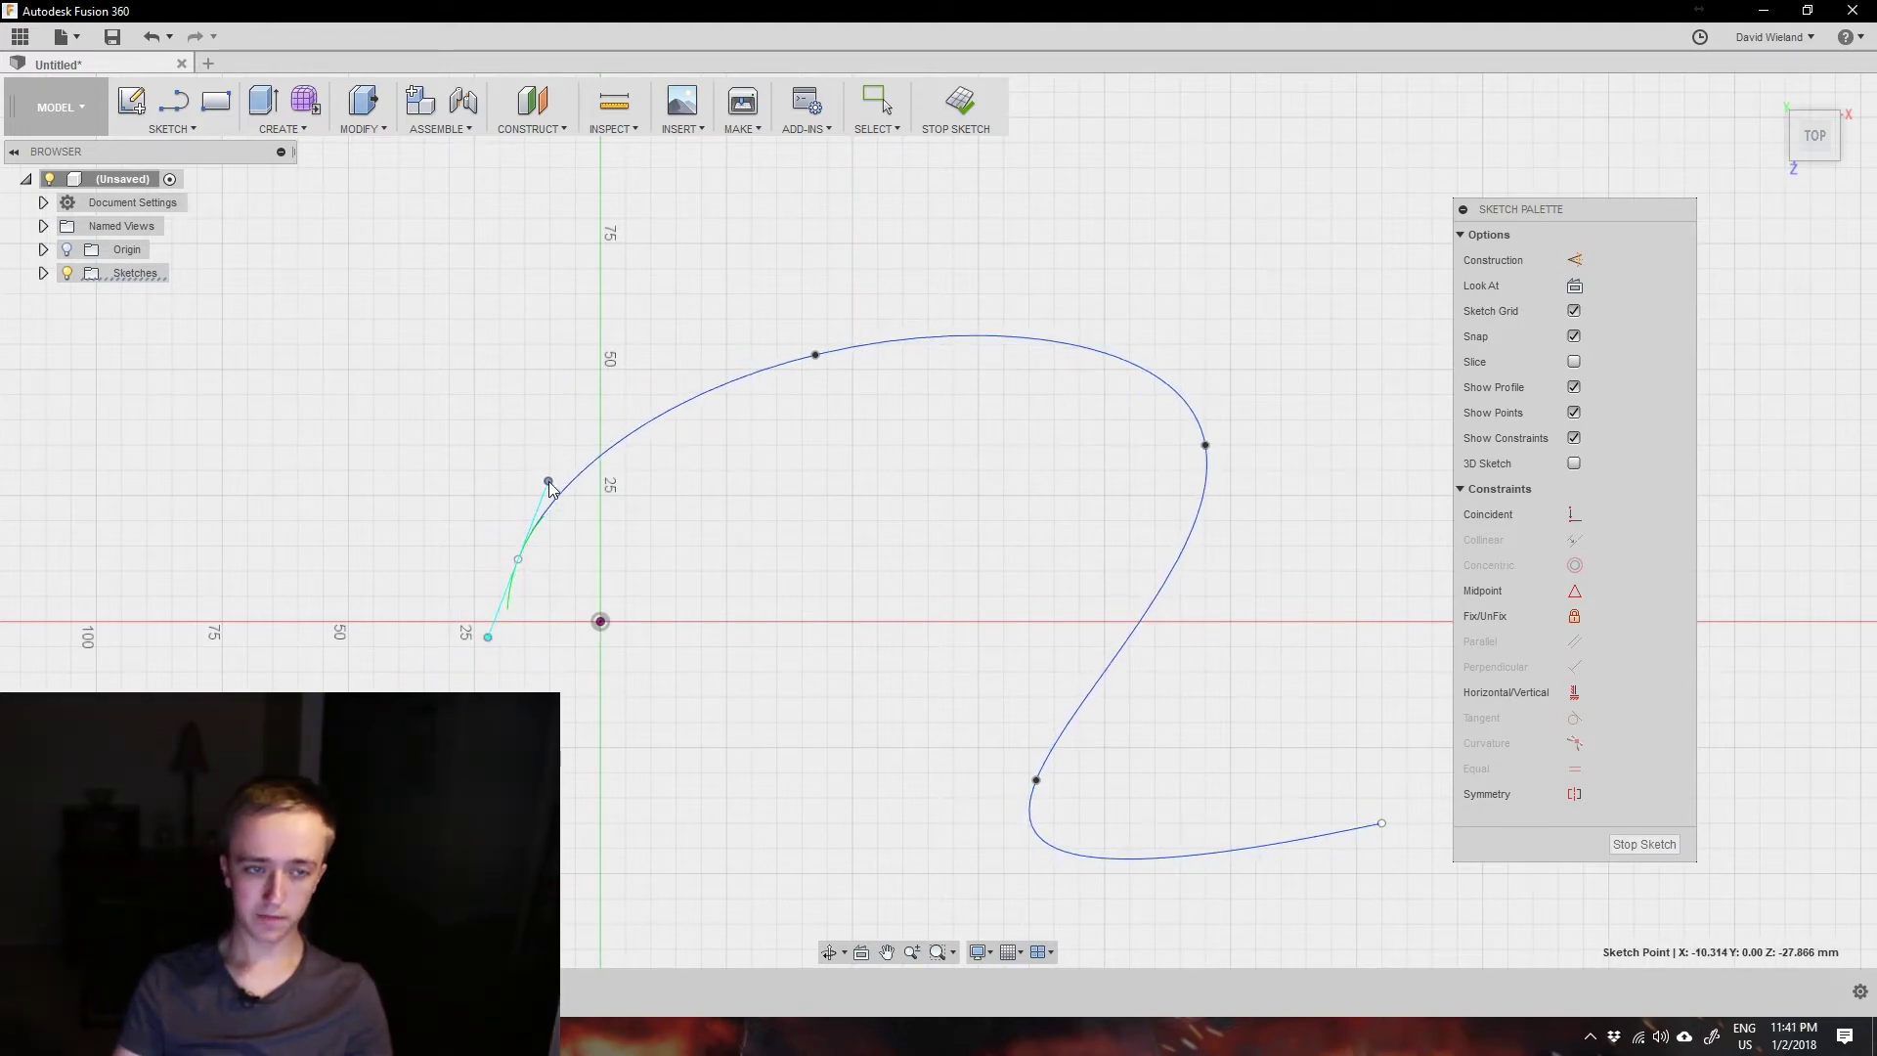
pyautogui.click(1182, 554)
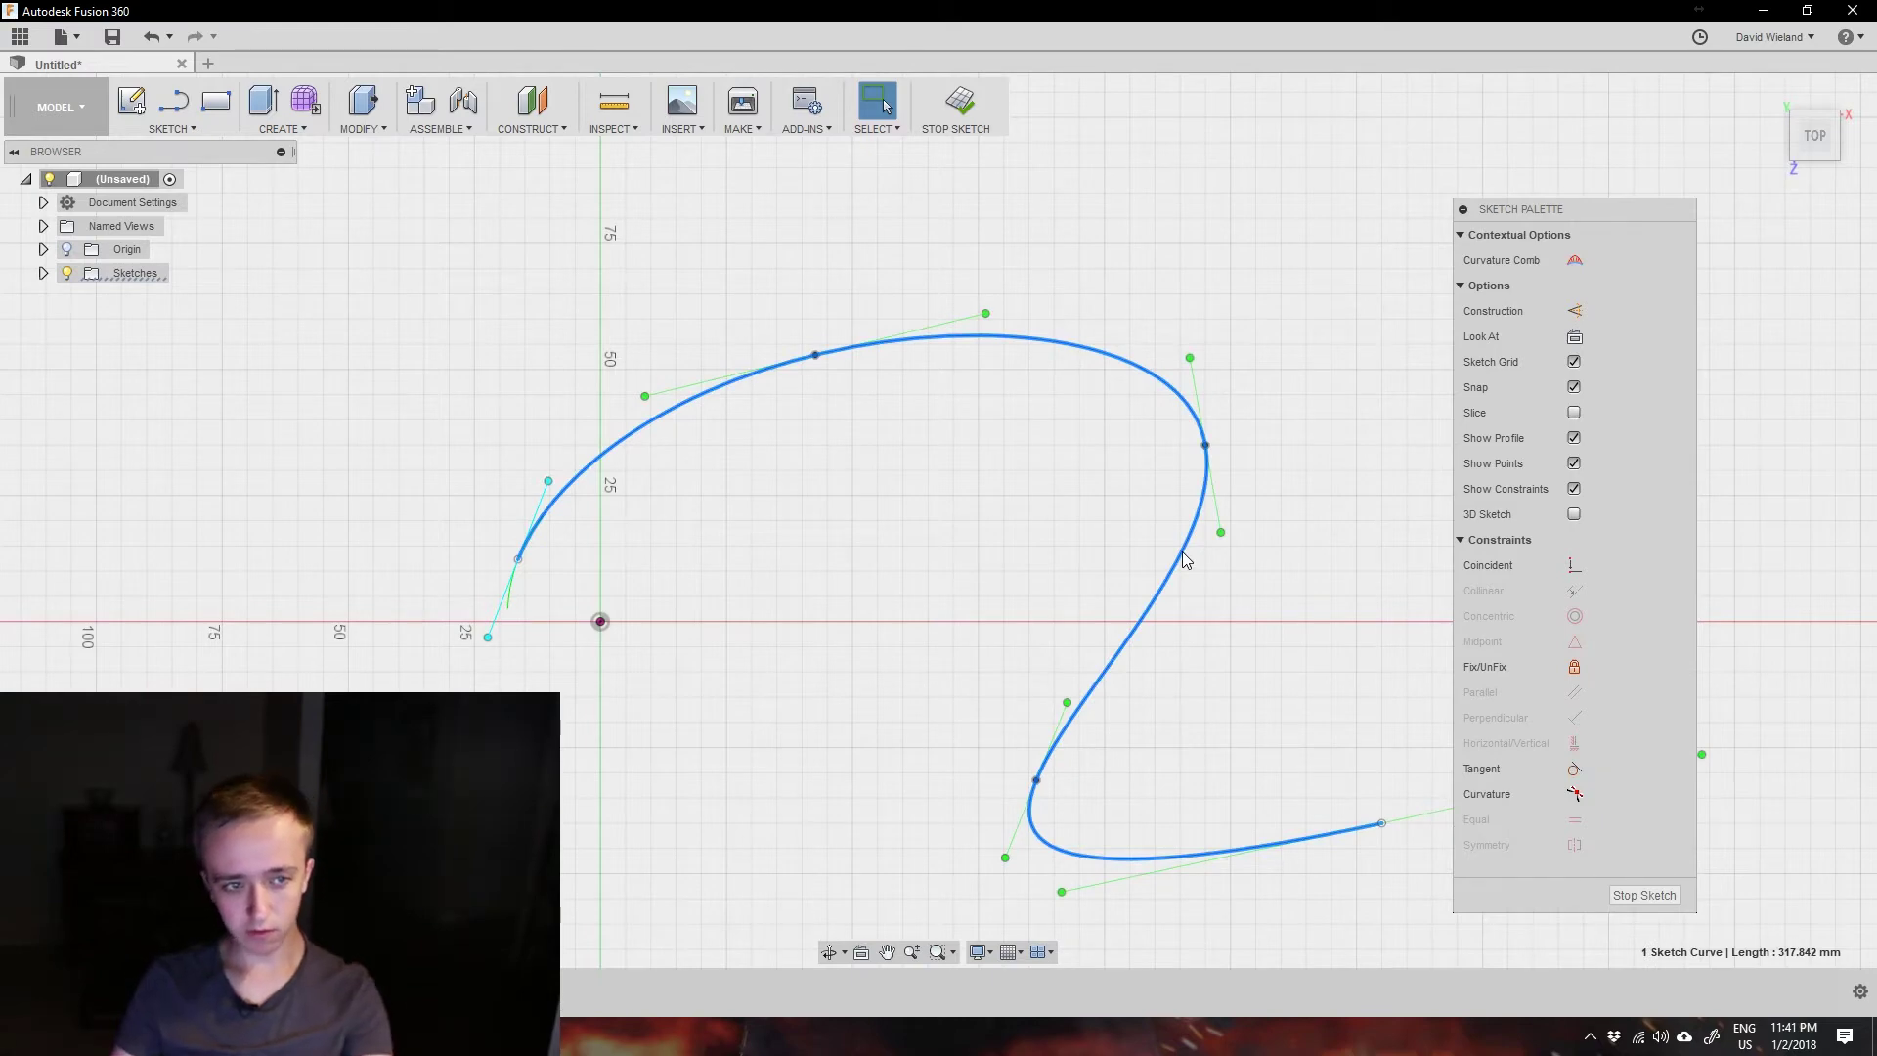
pyautogui.press('Delete')
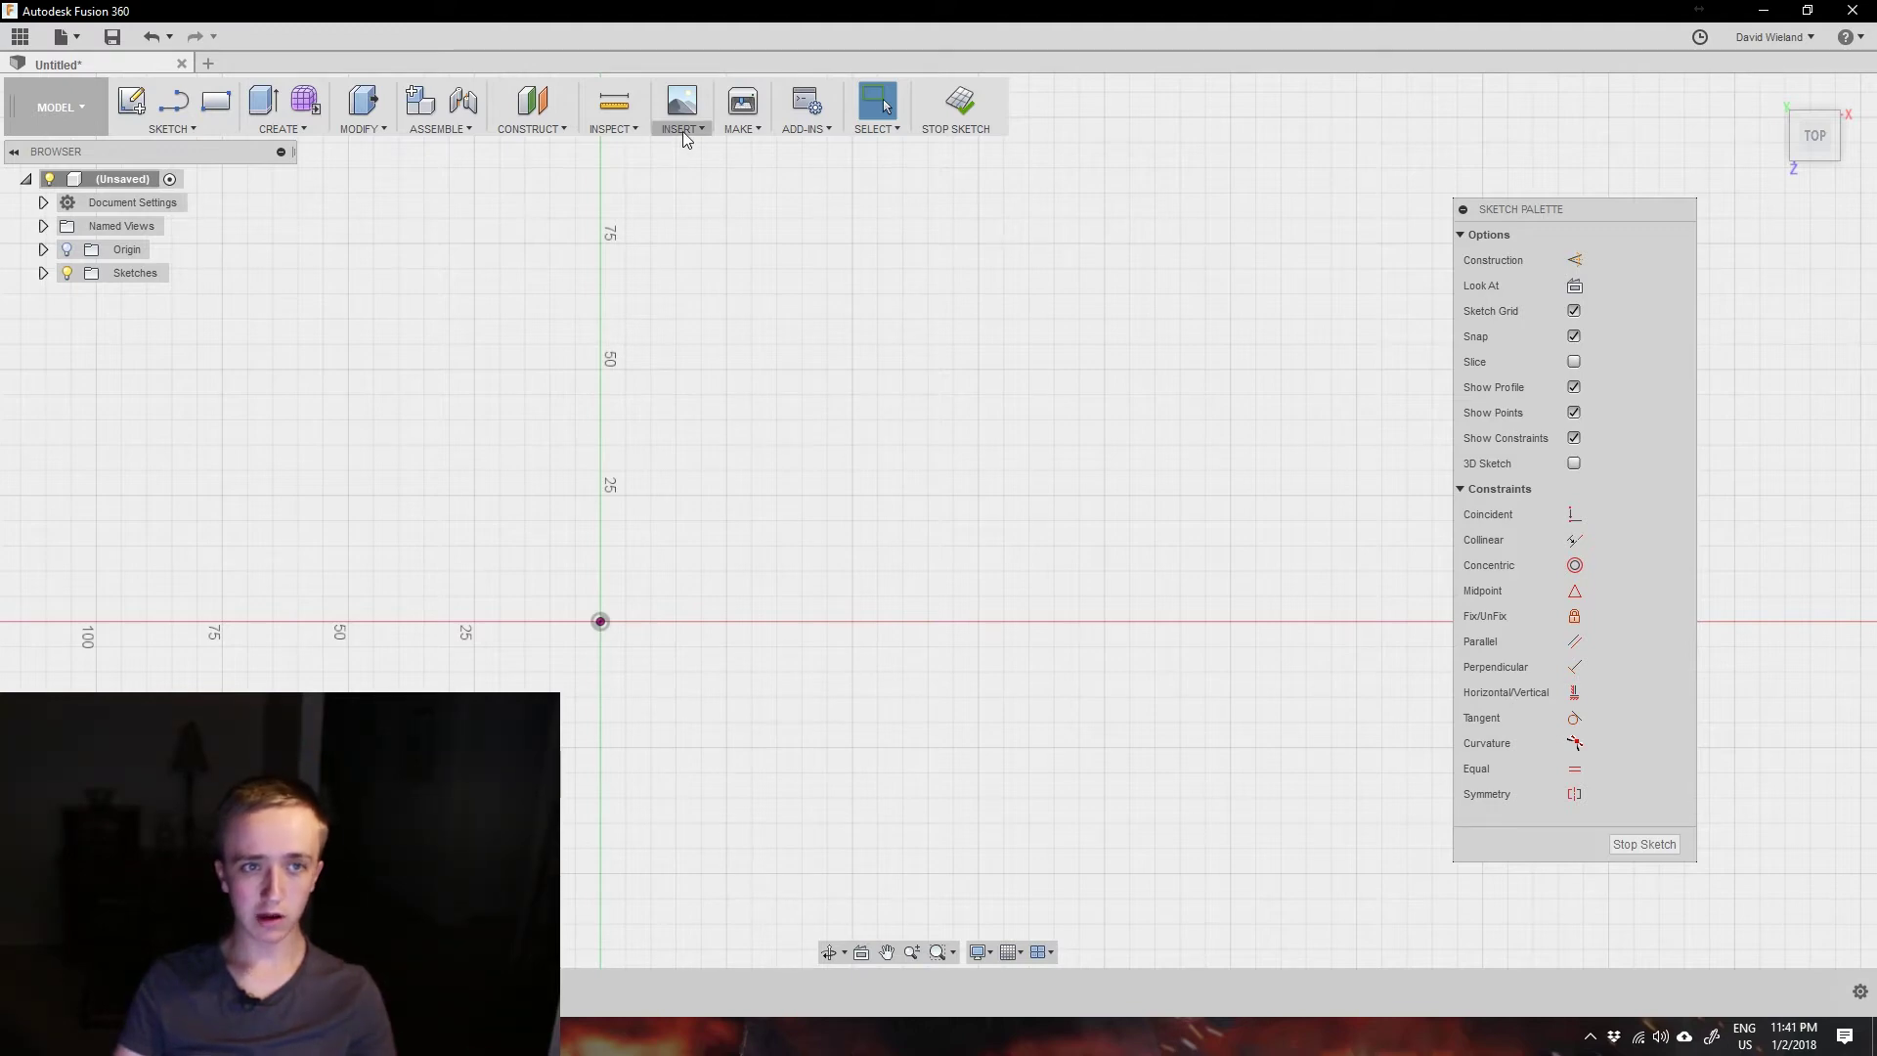
# - Attach the clover picture image.jpg as a canvas on the XZ plane
pyautogui.rightClick(685, 377)
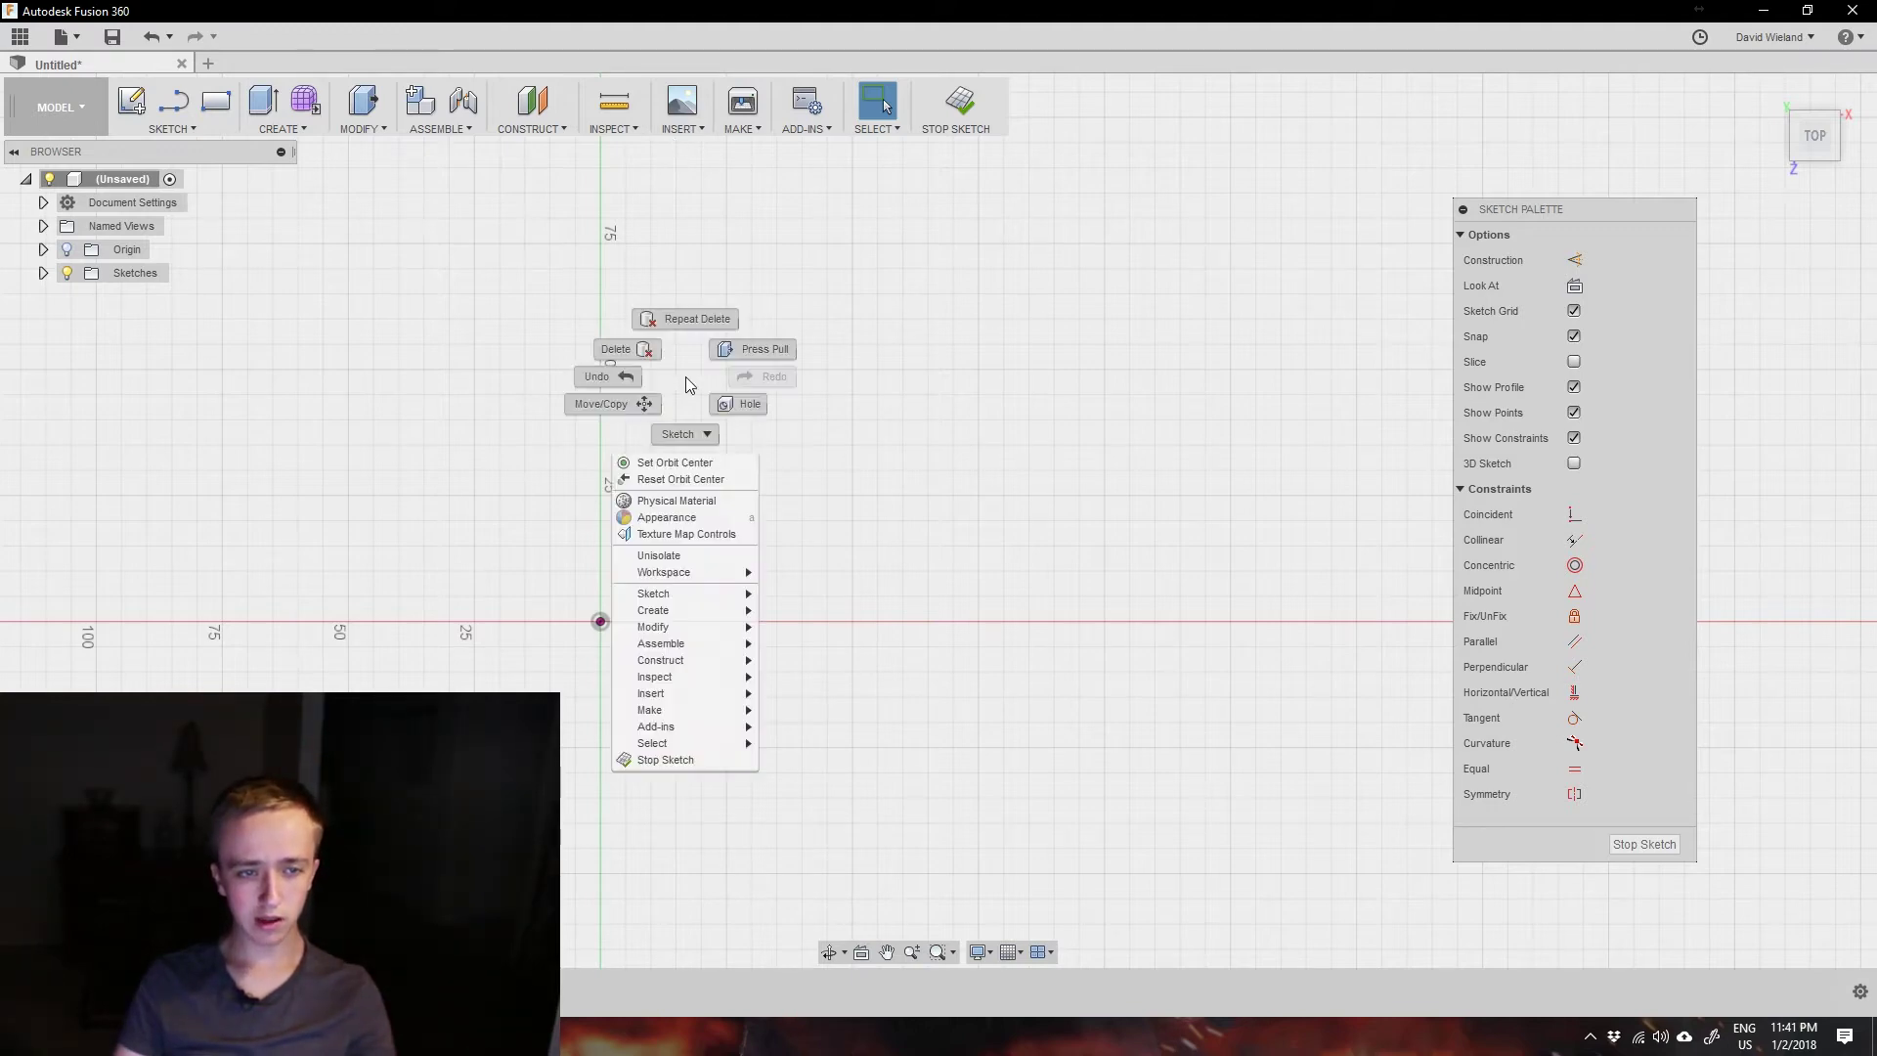
pyautogui.moveTo(651, 696)
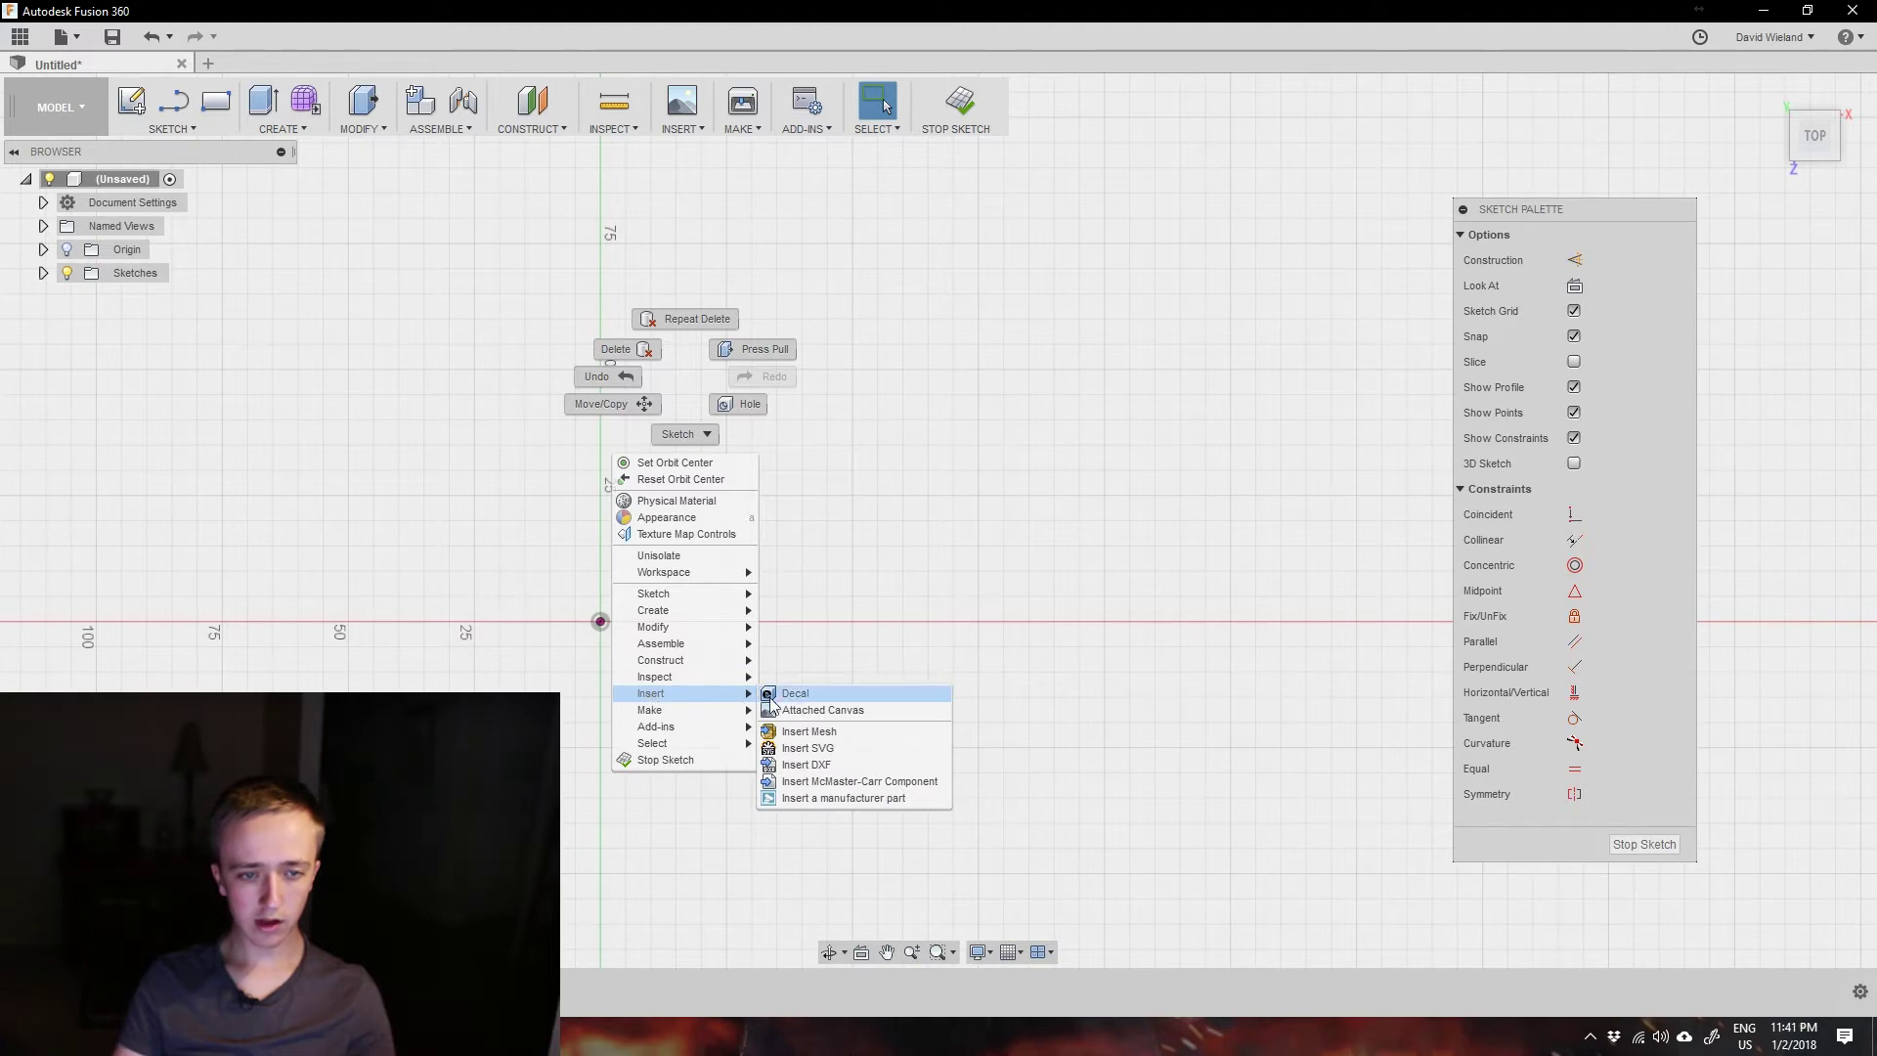
pyautogui.click(682, 118)
pyautogui.click(682, 125)
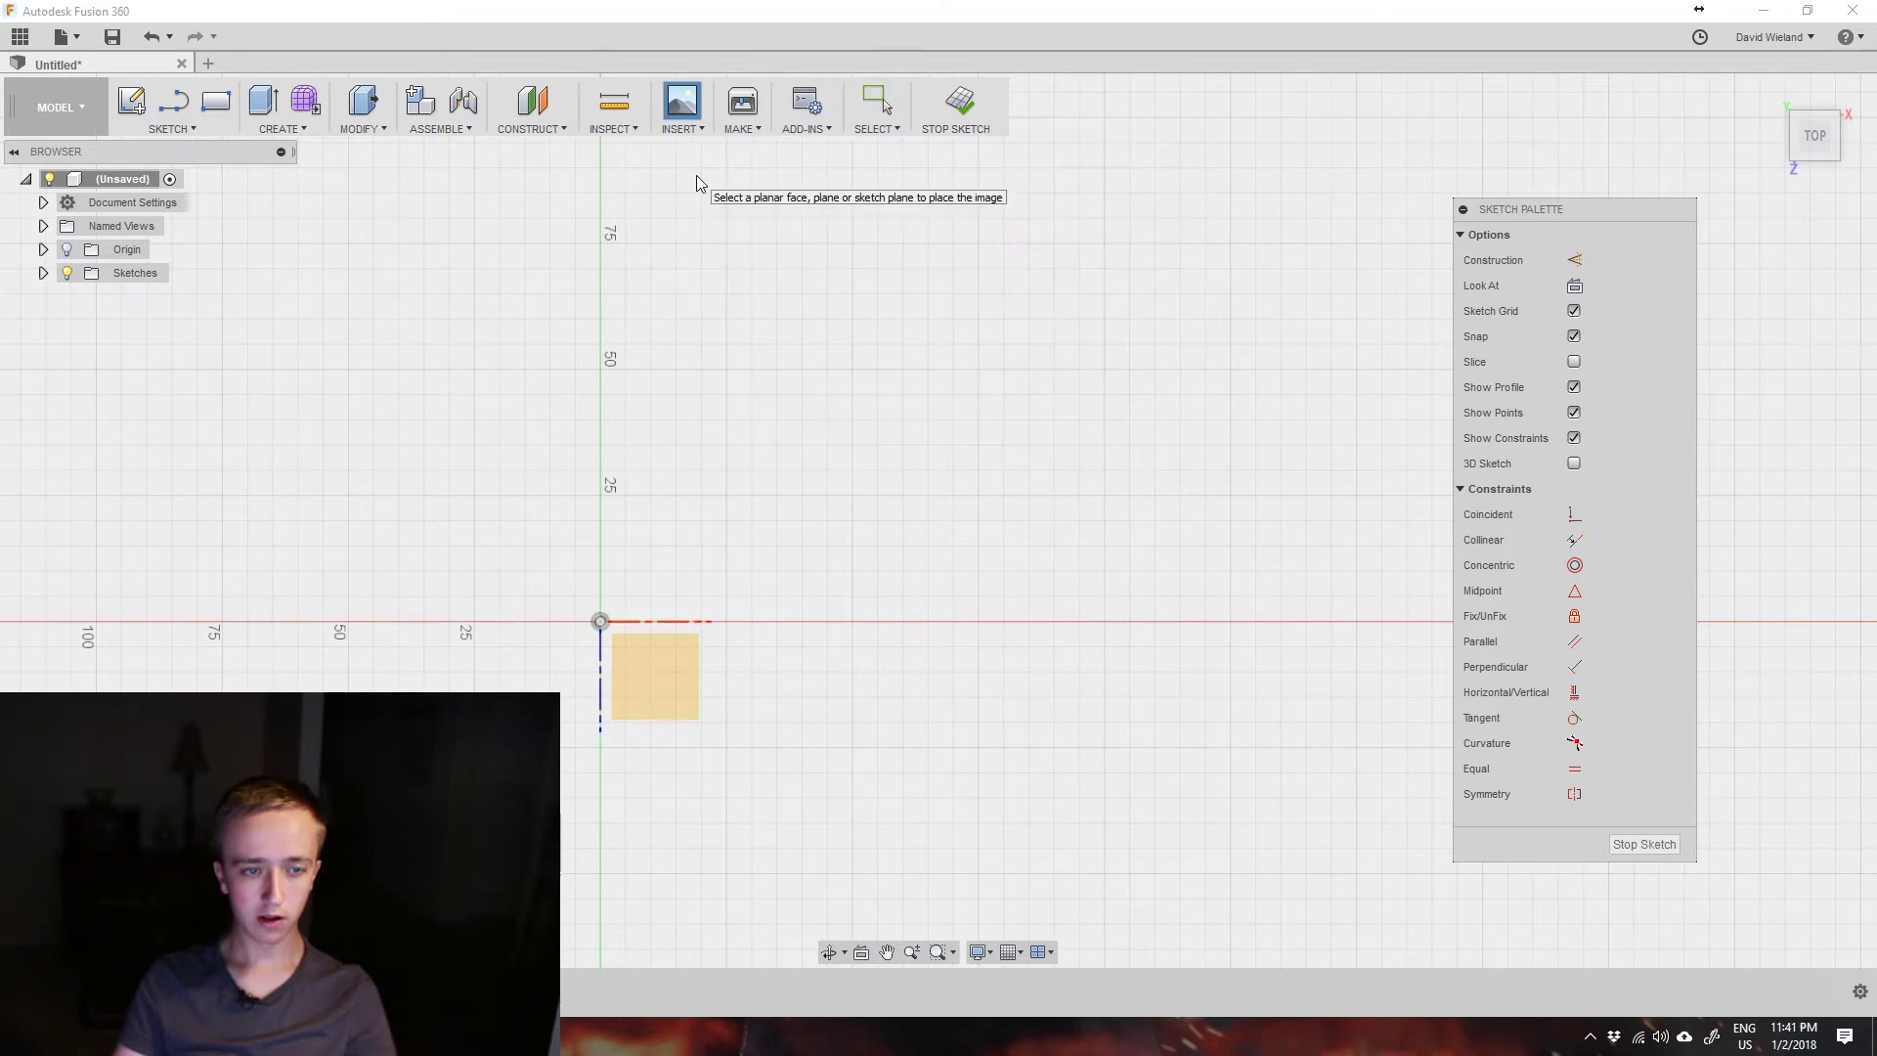
pyautogui.click(657, 670)
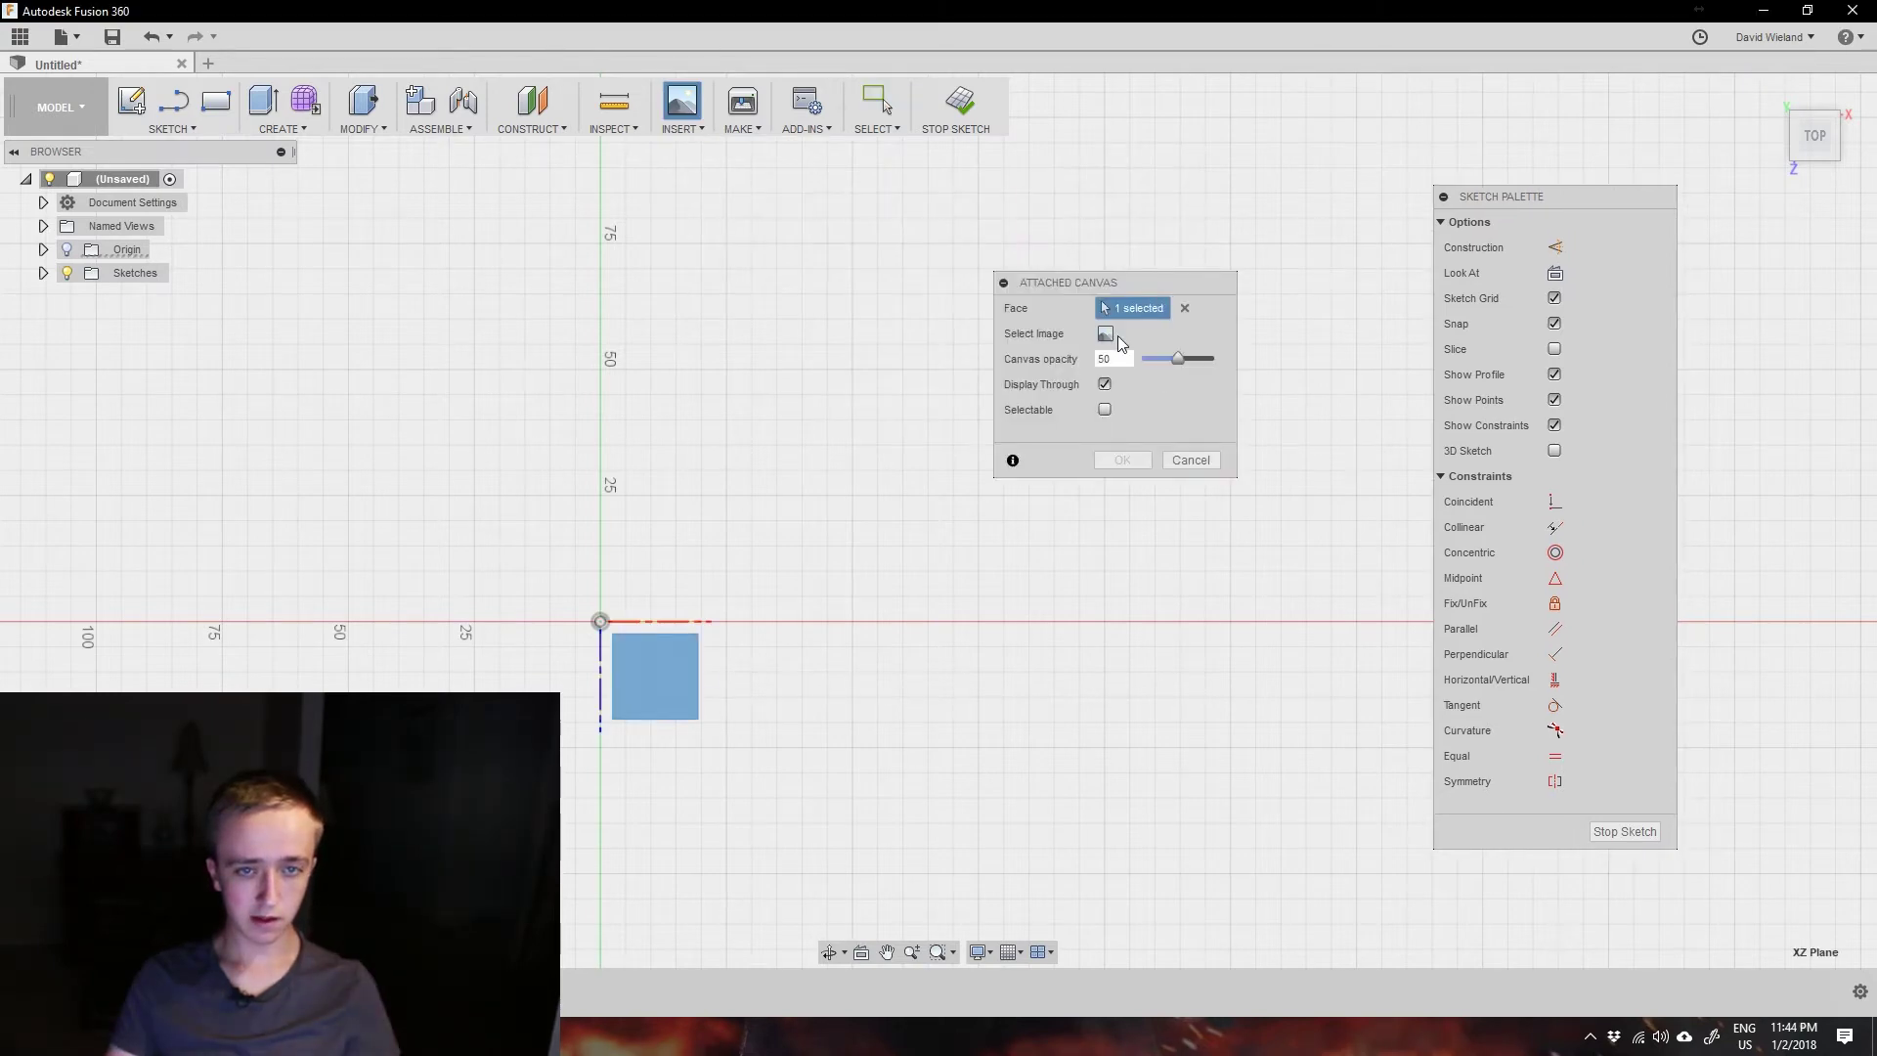
pyautogui.click(1106, 336)
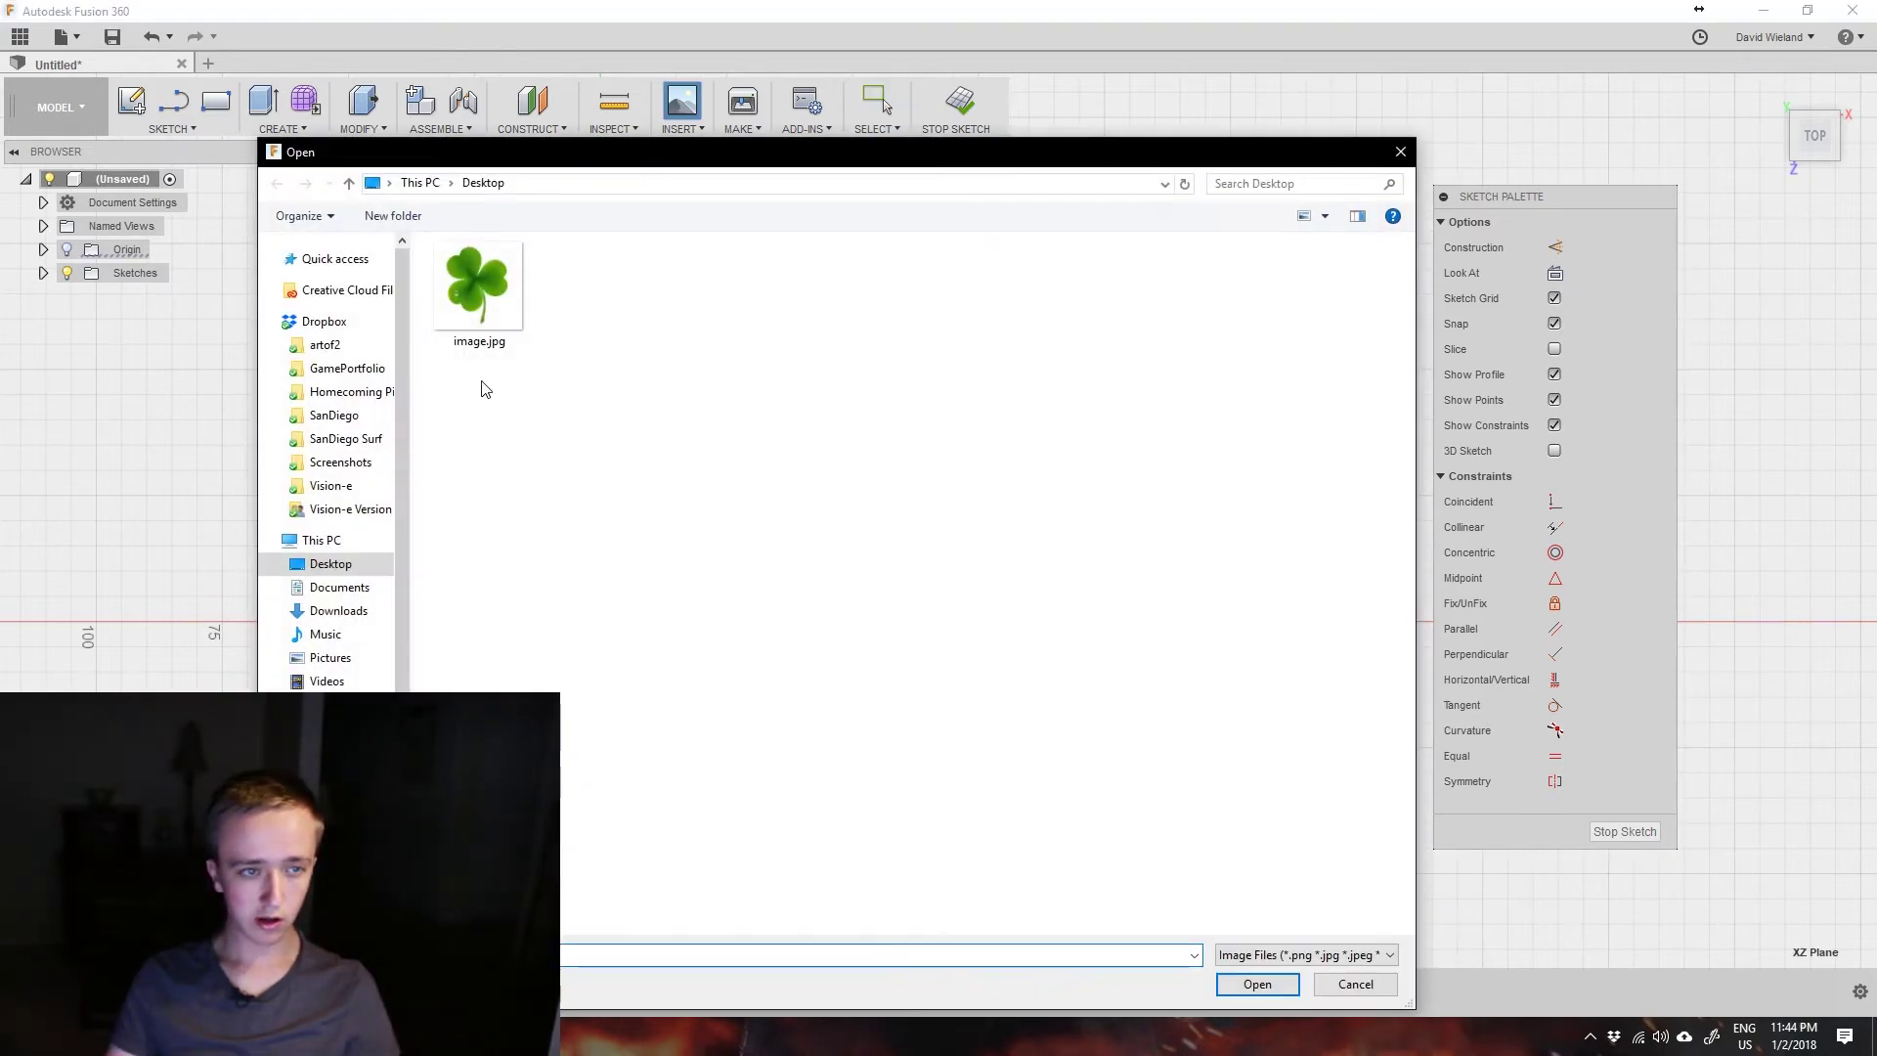
pyautogui.click(479, 284)
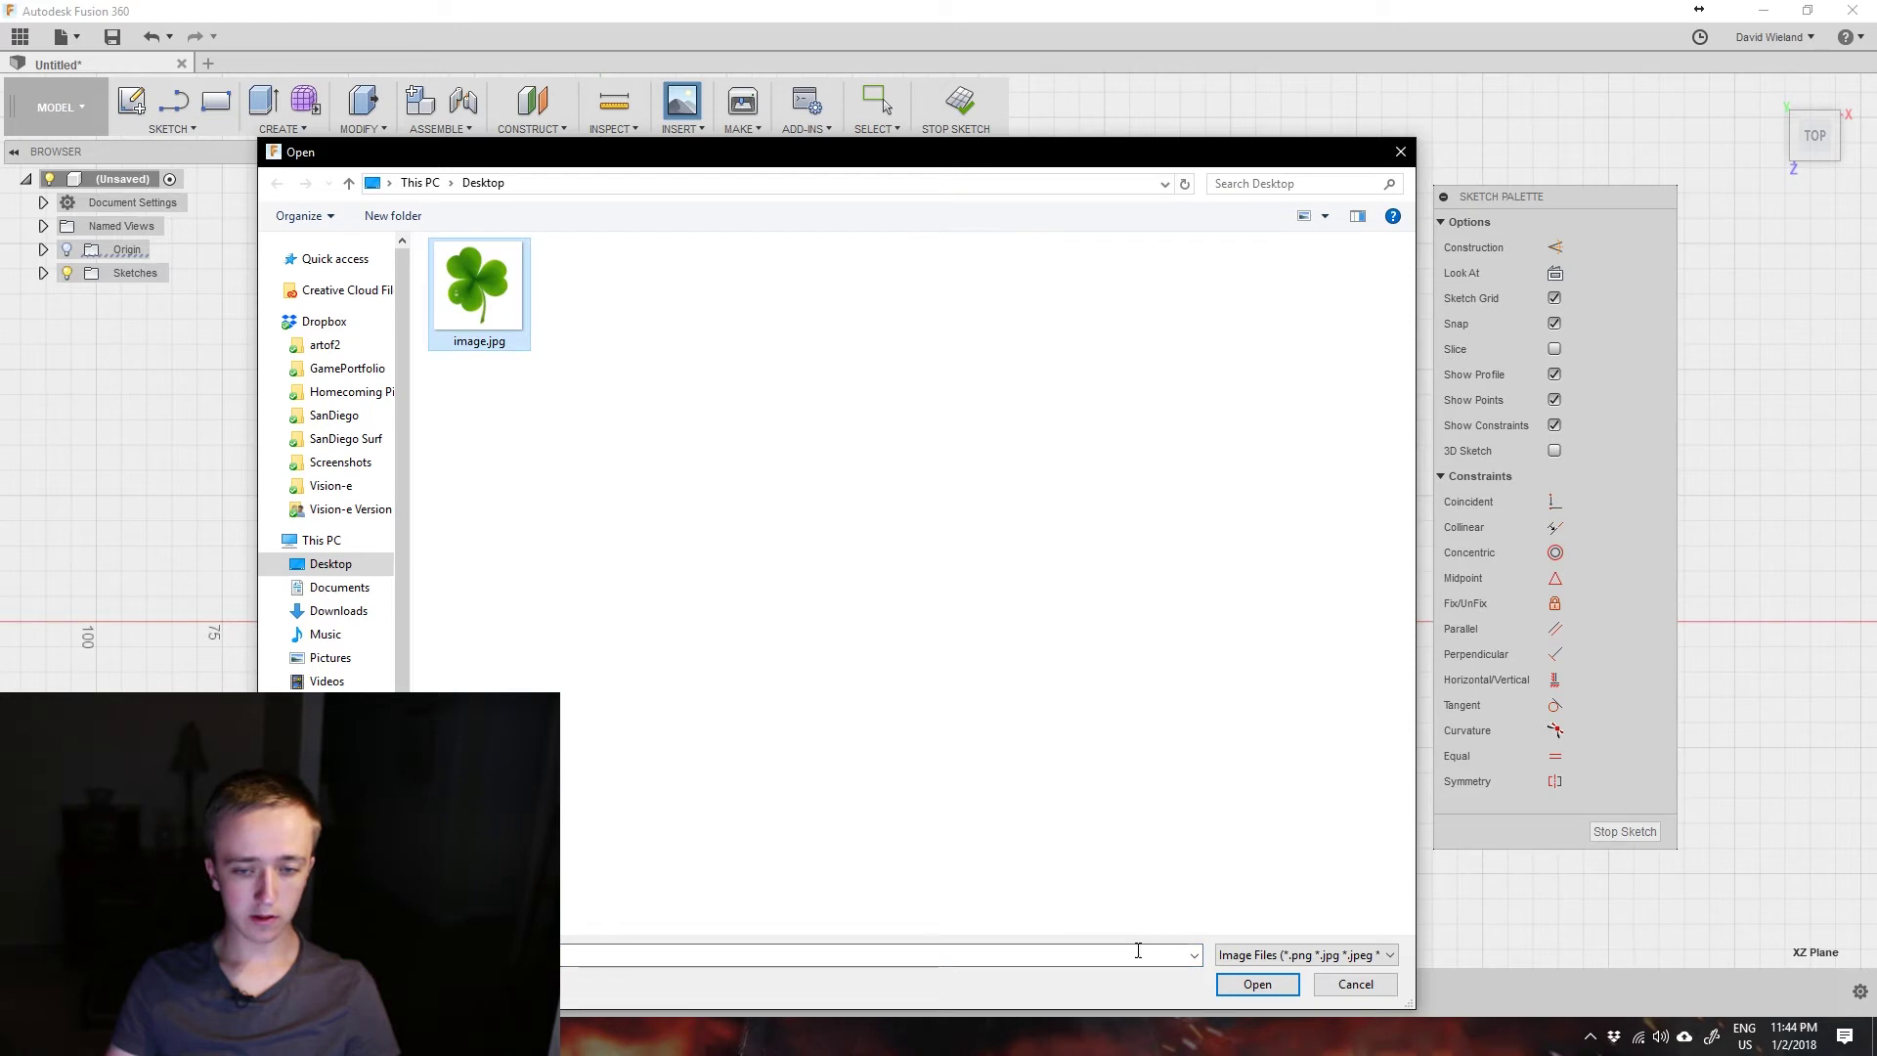
pyautogui.click(1257, 983)
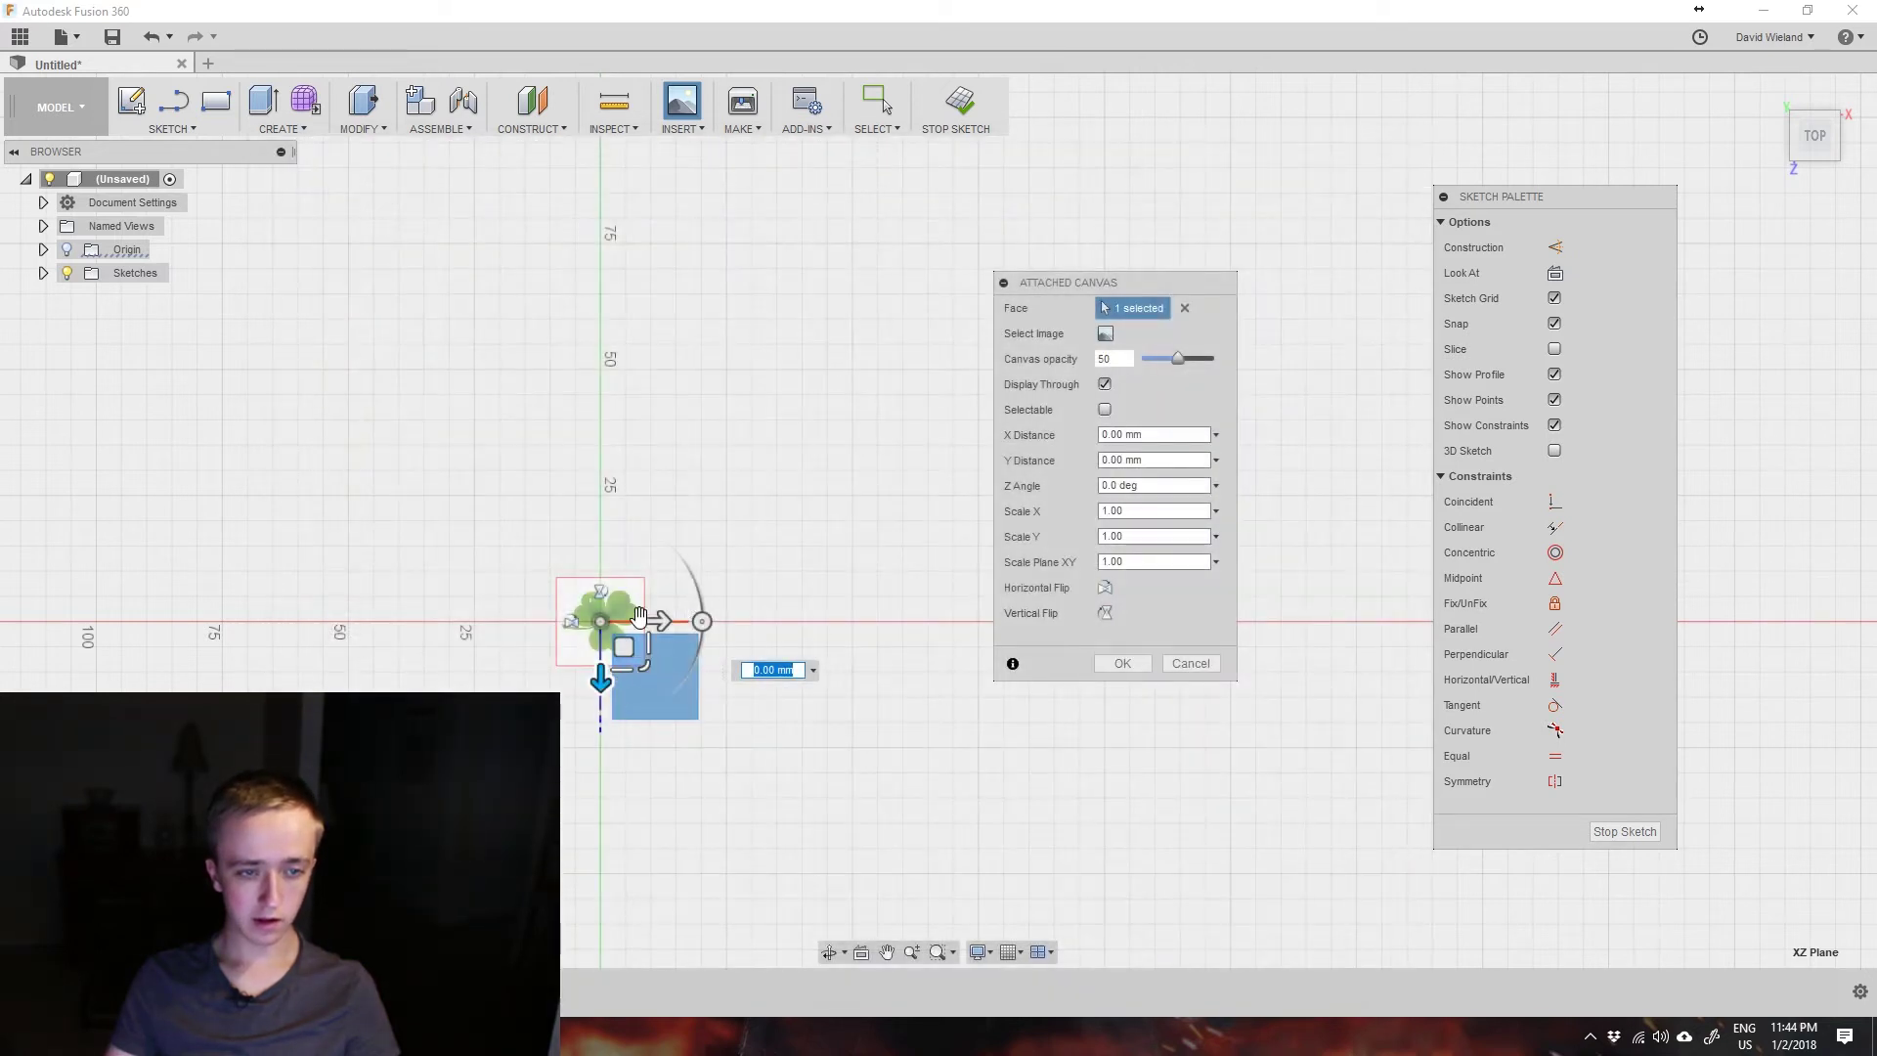
# - Rotate and shift the clover canvas, flip it horizontally and vertically, and confirm
pyautogui.moveTo(701, 622); pyautogui.dragTo(603, 505)
pyautogui.moveTo(676, 624); pyautogui.dragTo(871, 411)
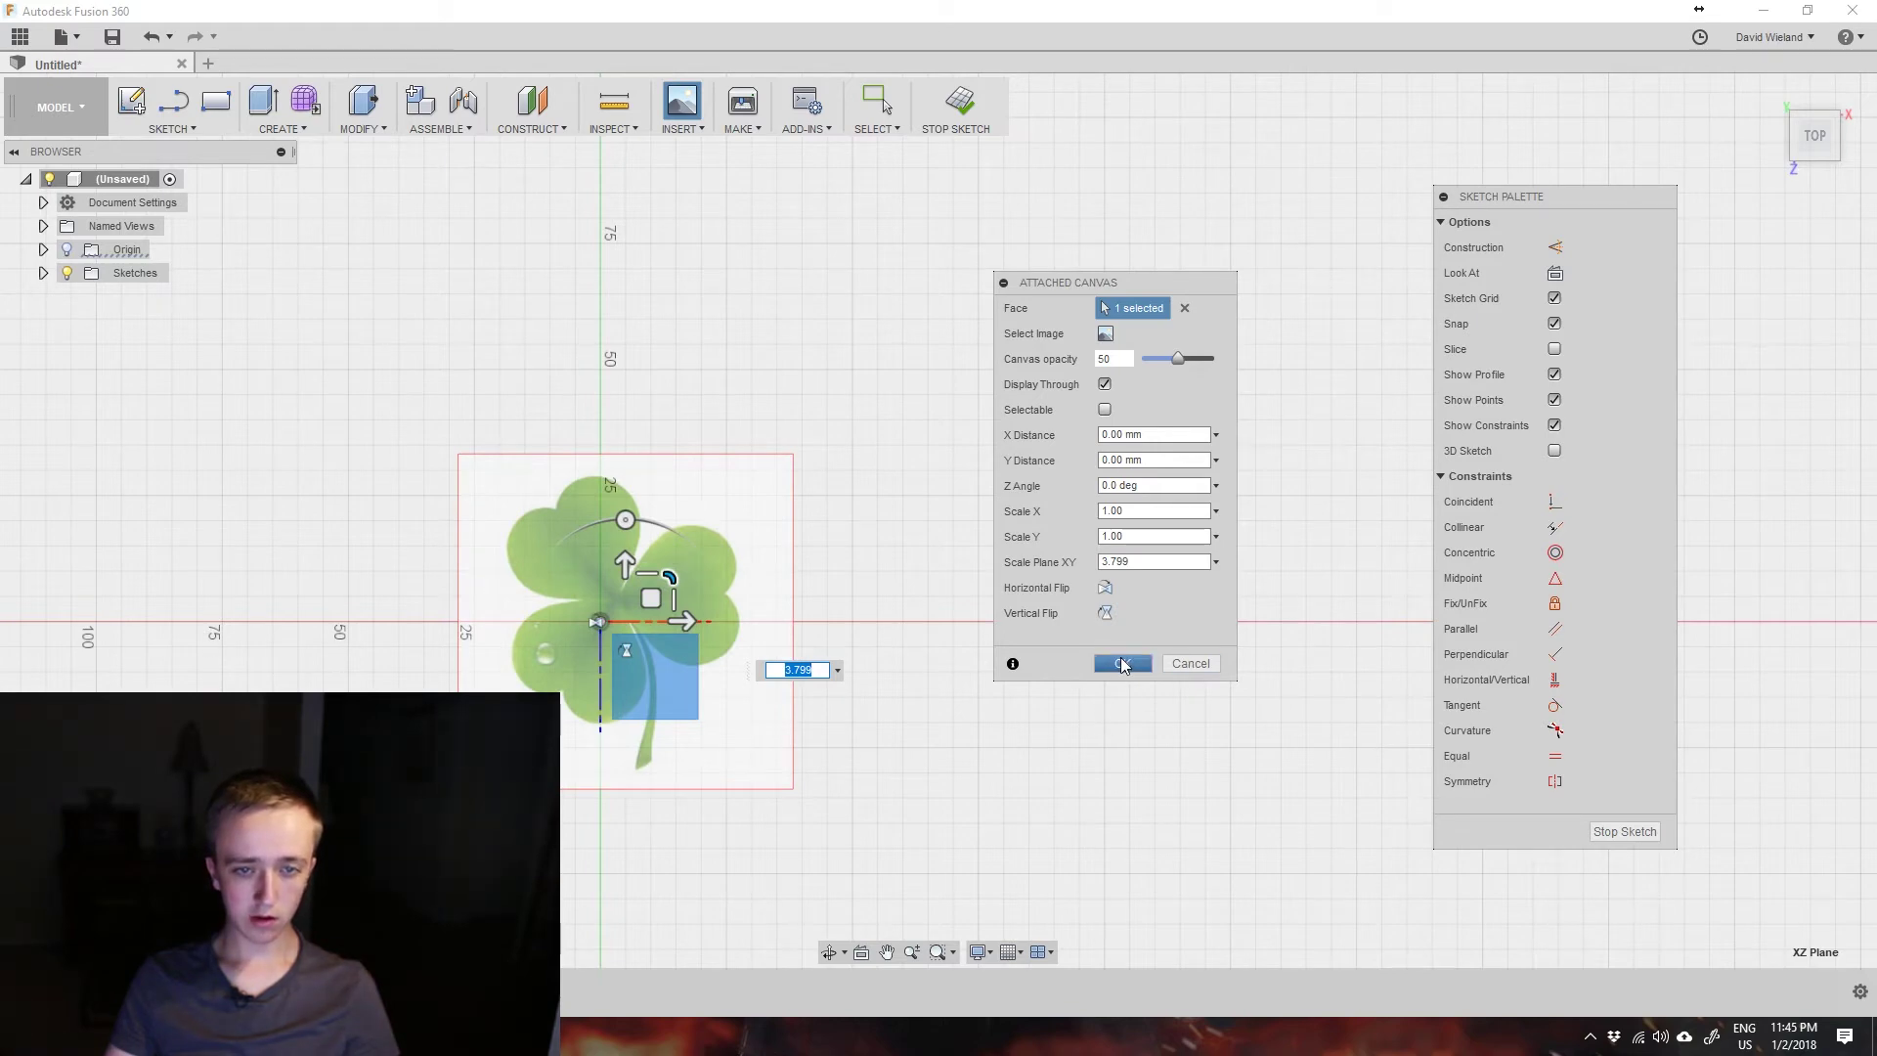
pyautogui.click(1106, 588)
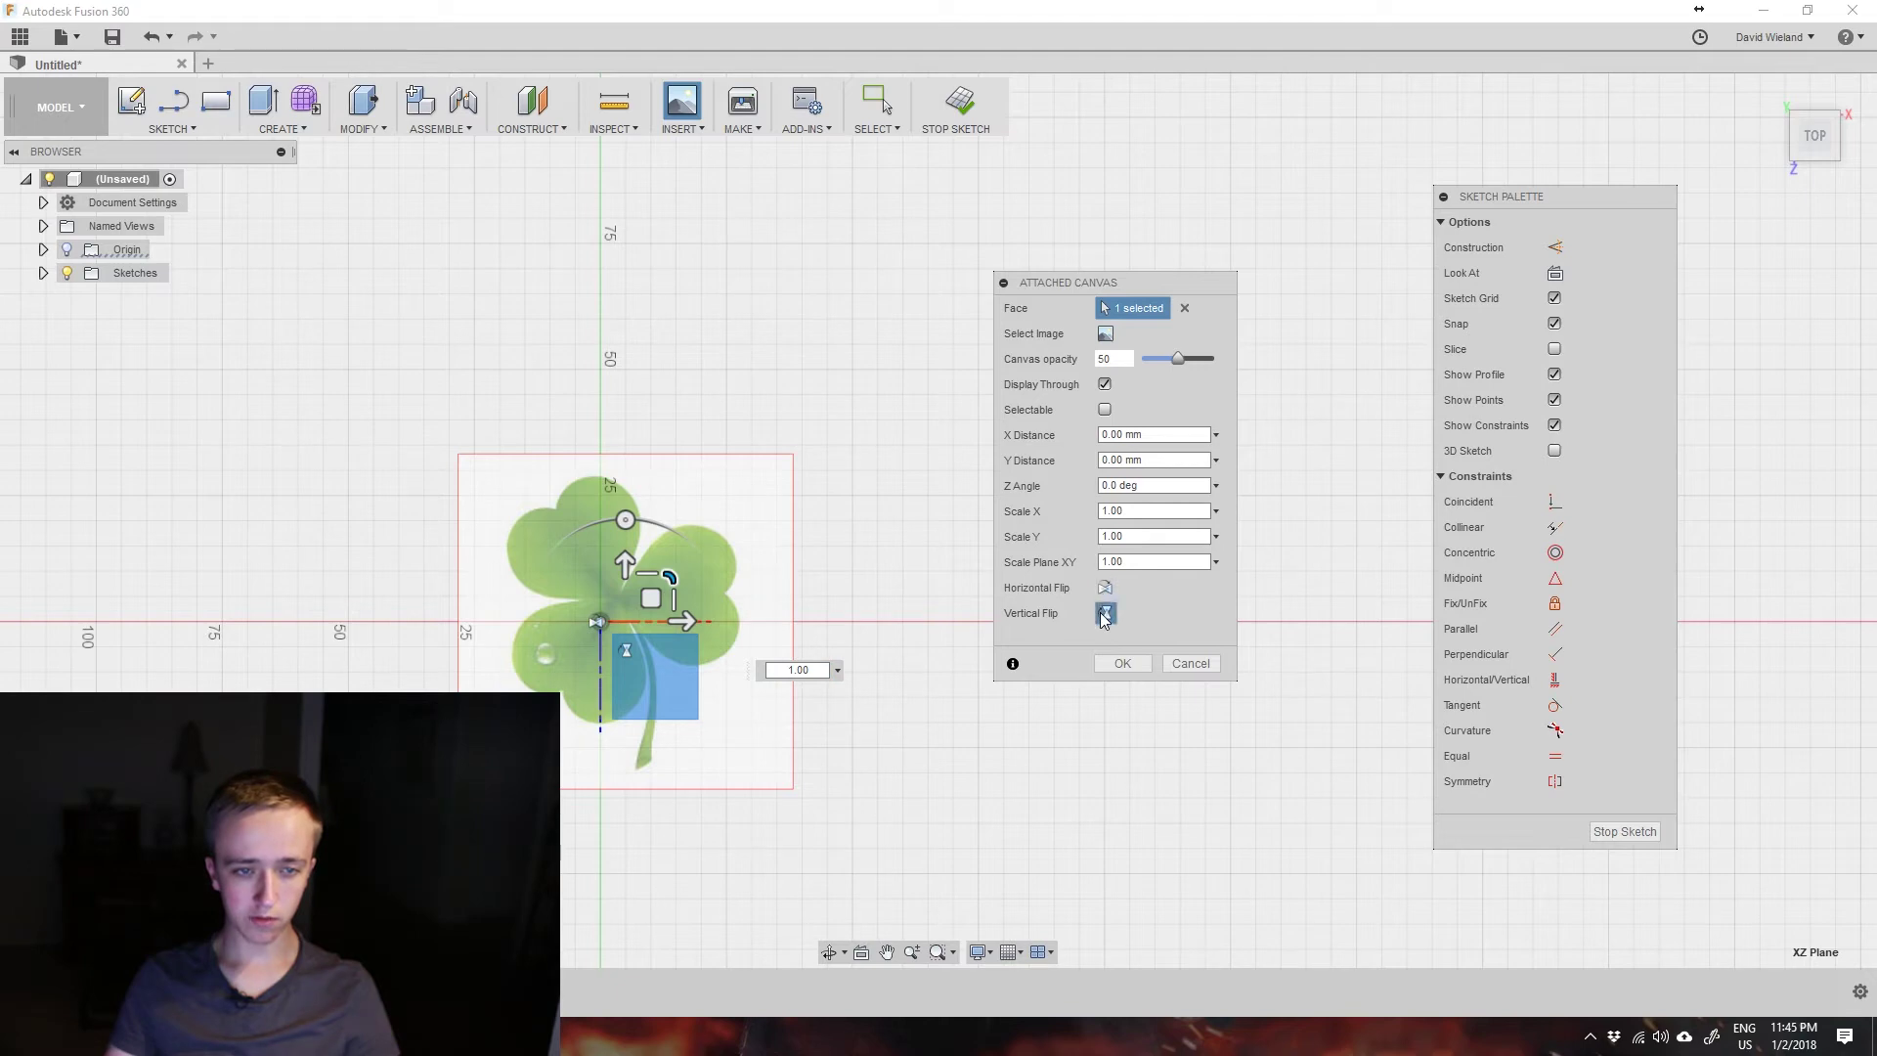
pyautogui.click(1106, 613)
pyautogui.click(1120, 666)
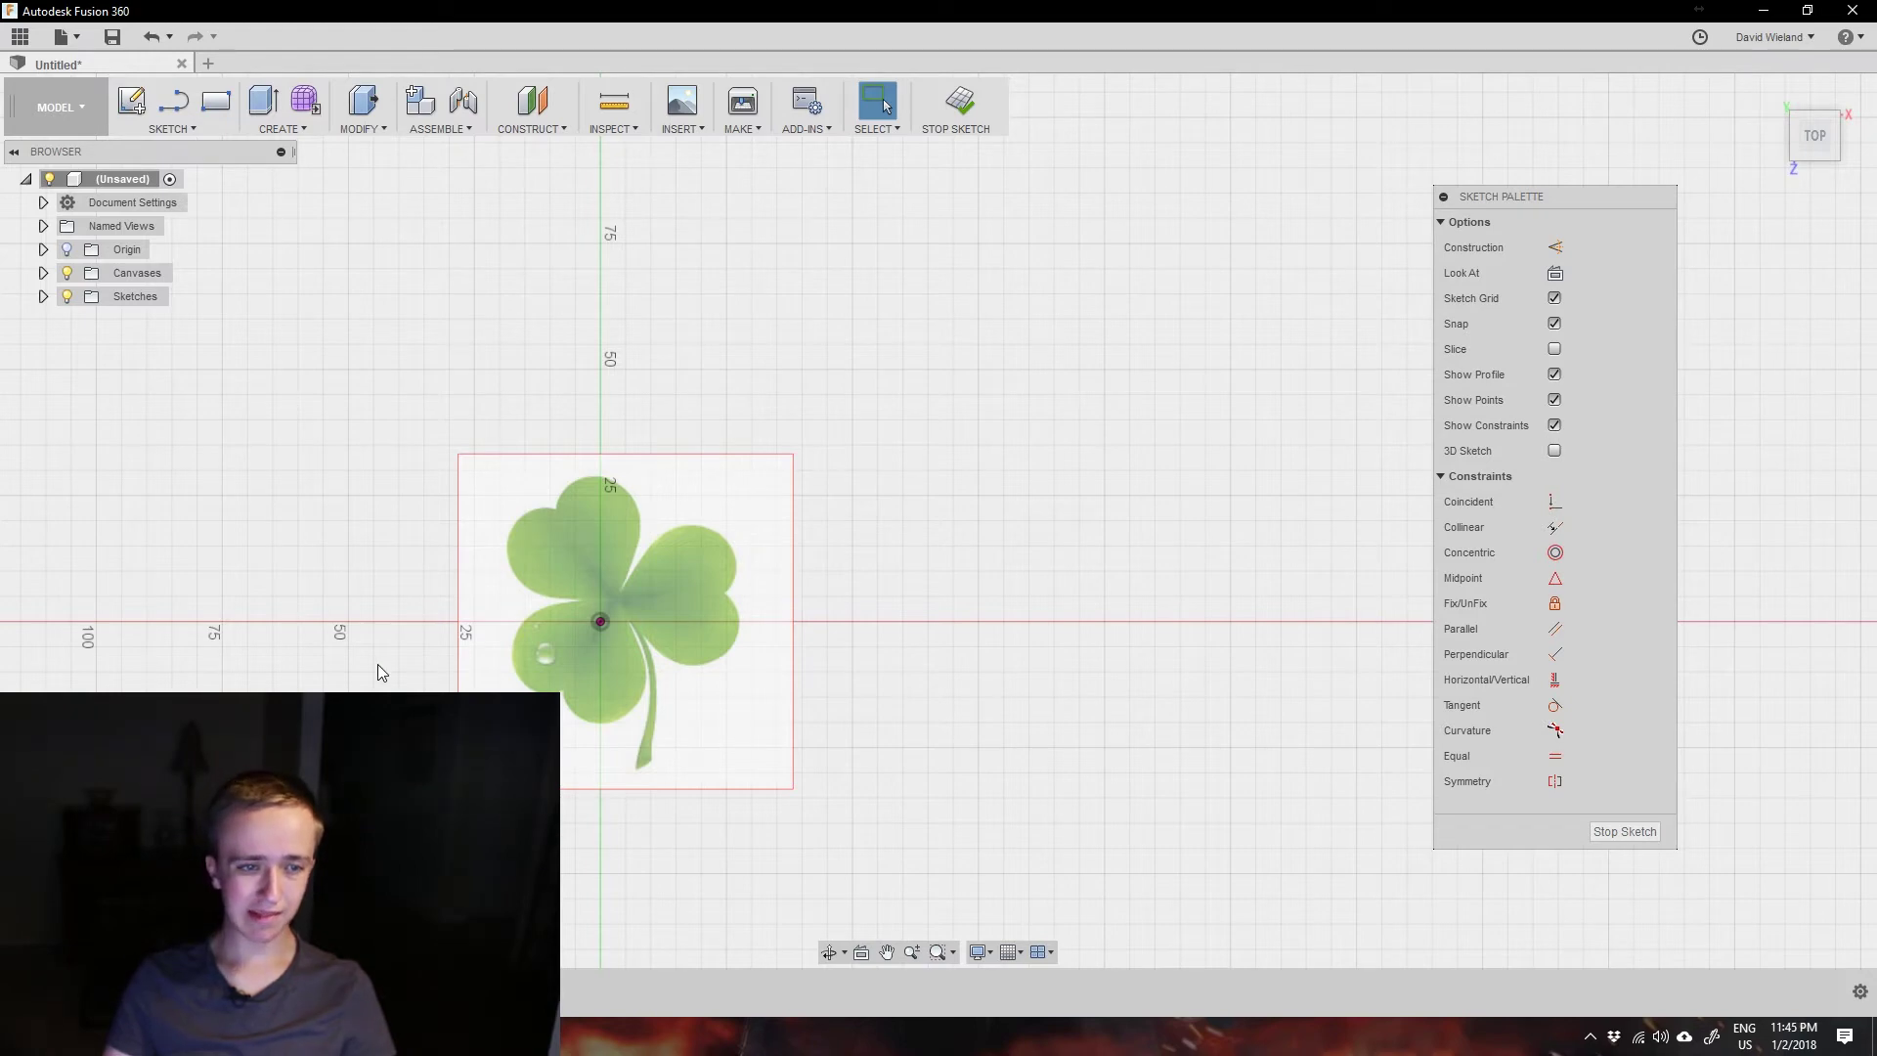
# - Activate the Spline tool and zoom in on the clover's upper leaf
pyautogui.moveTo(381, 672); pyautogui.dragTo(607, 587, button='middle')
pyautogui.scroll(3, 587, 583)
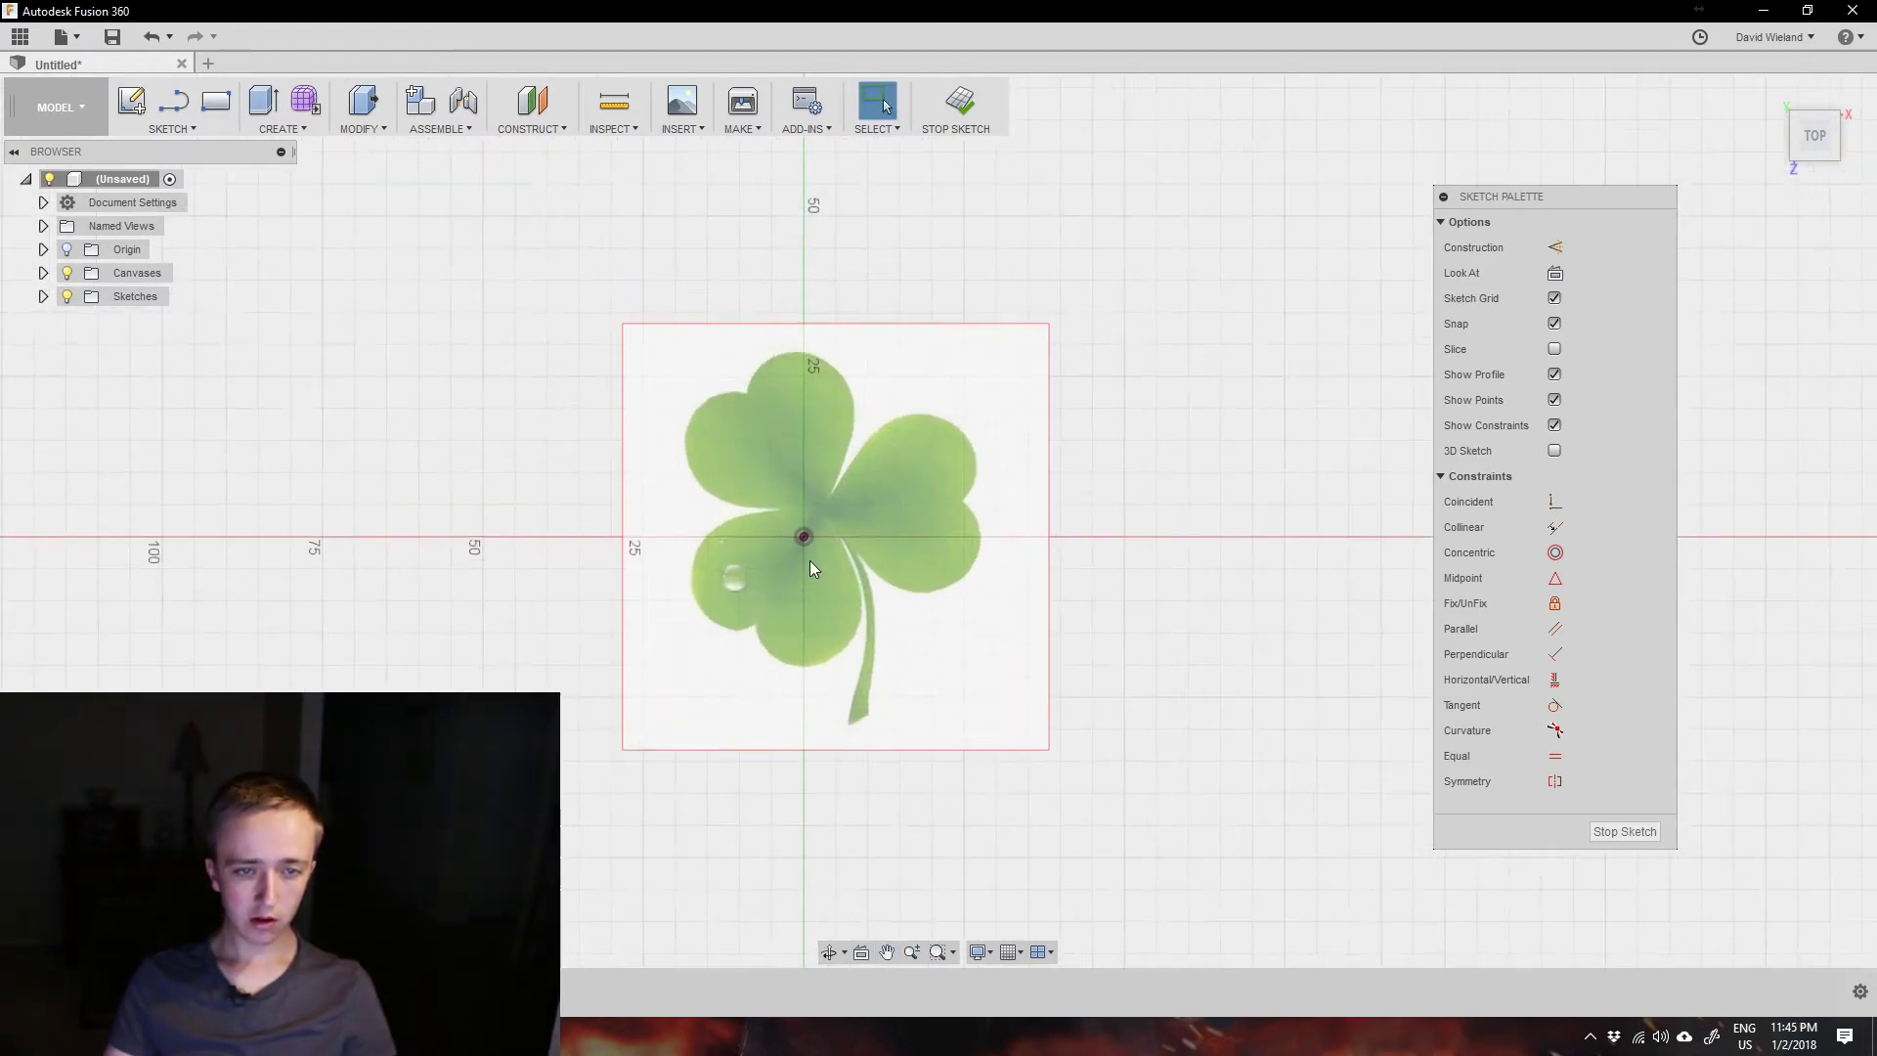
pyautogui.scroll(3, 808, 538)
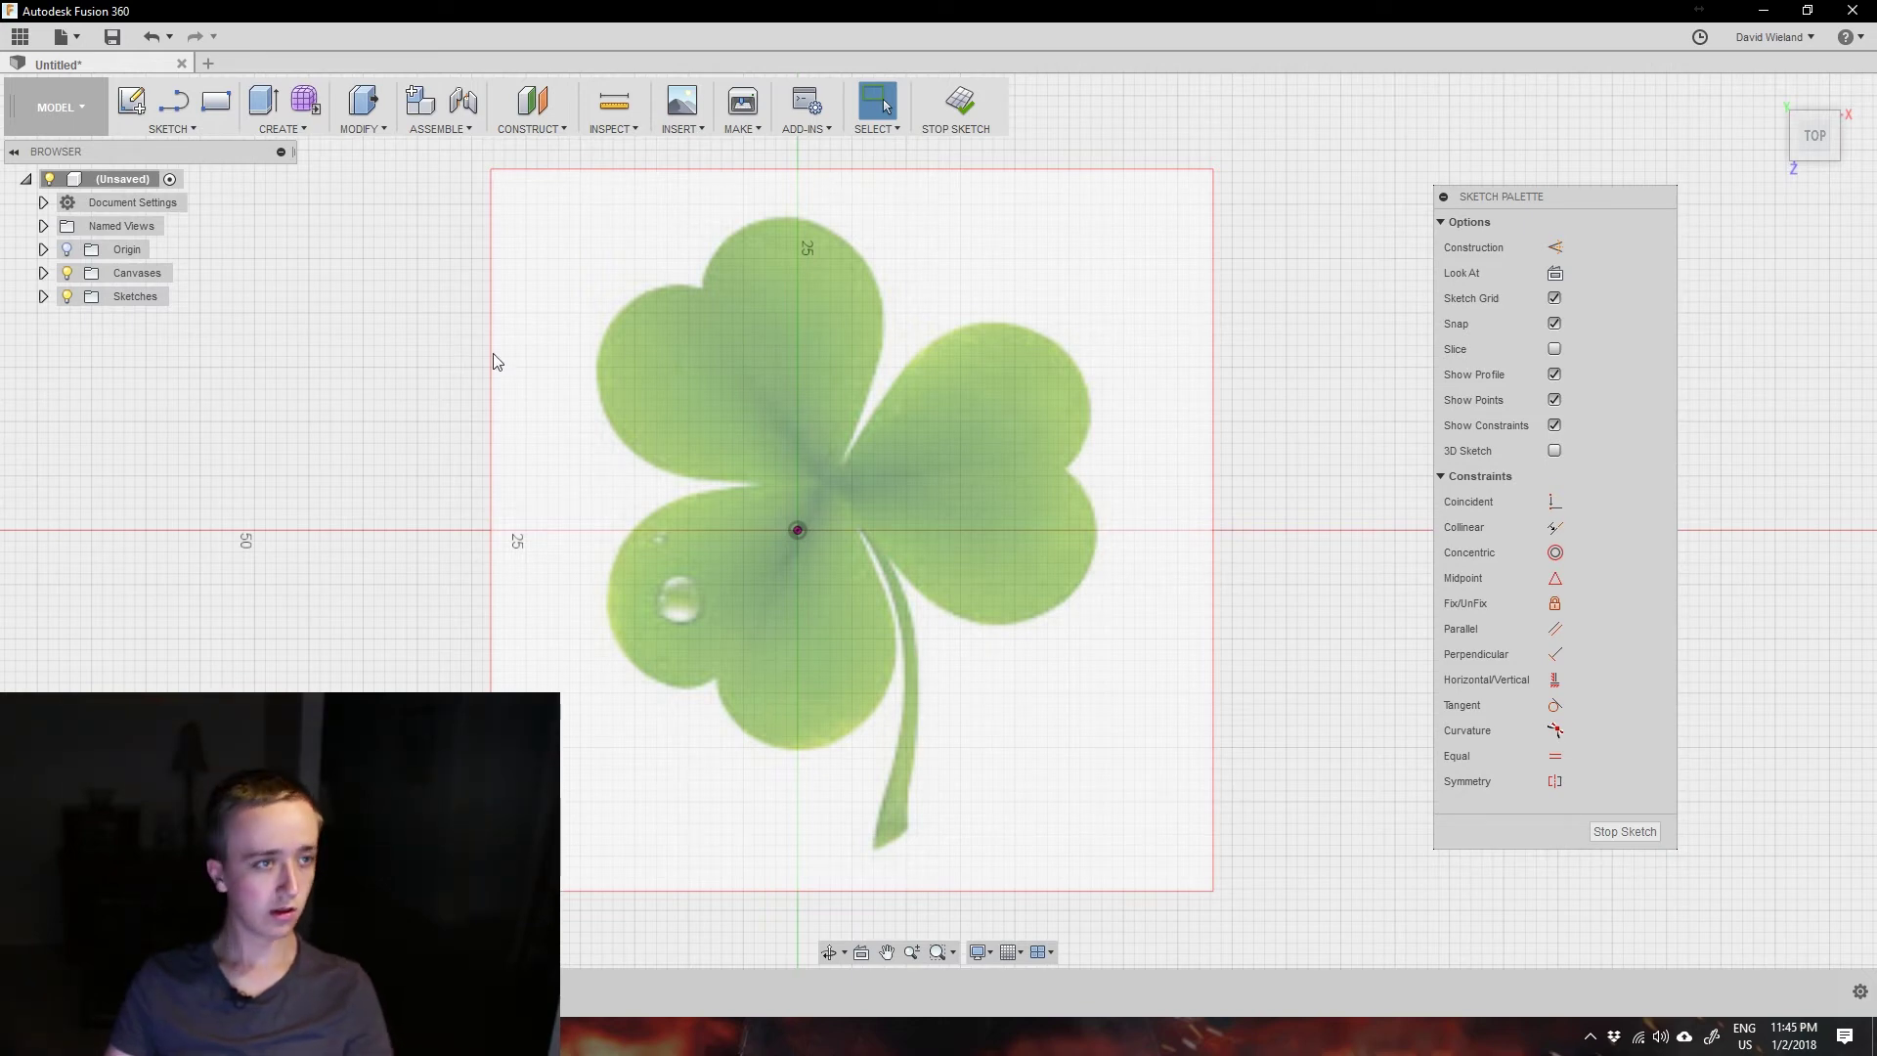
pyautogui.click(167, 128)
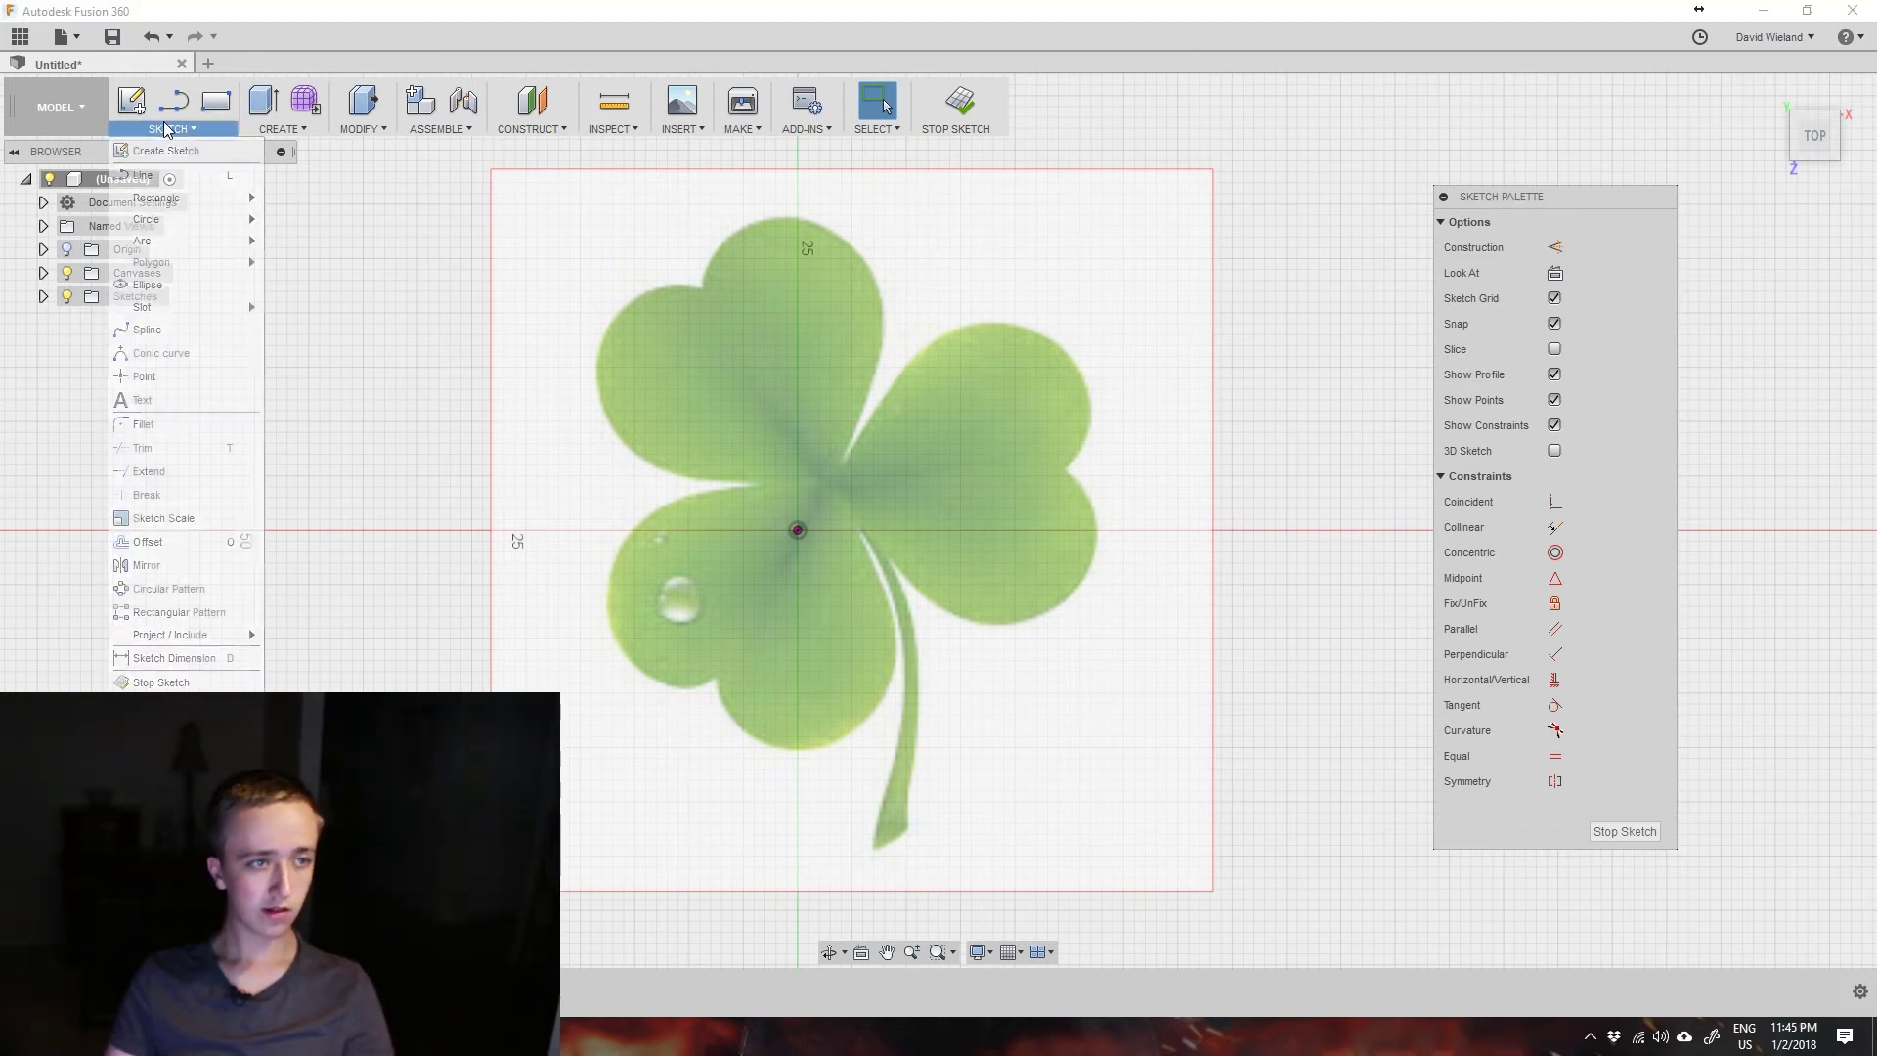
pyautogui.click(161, 331)
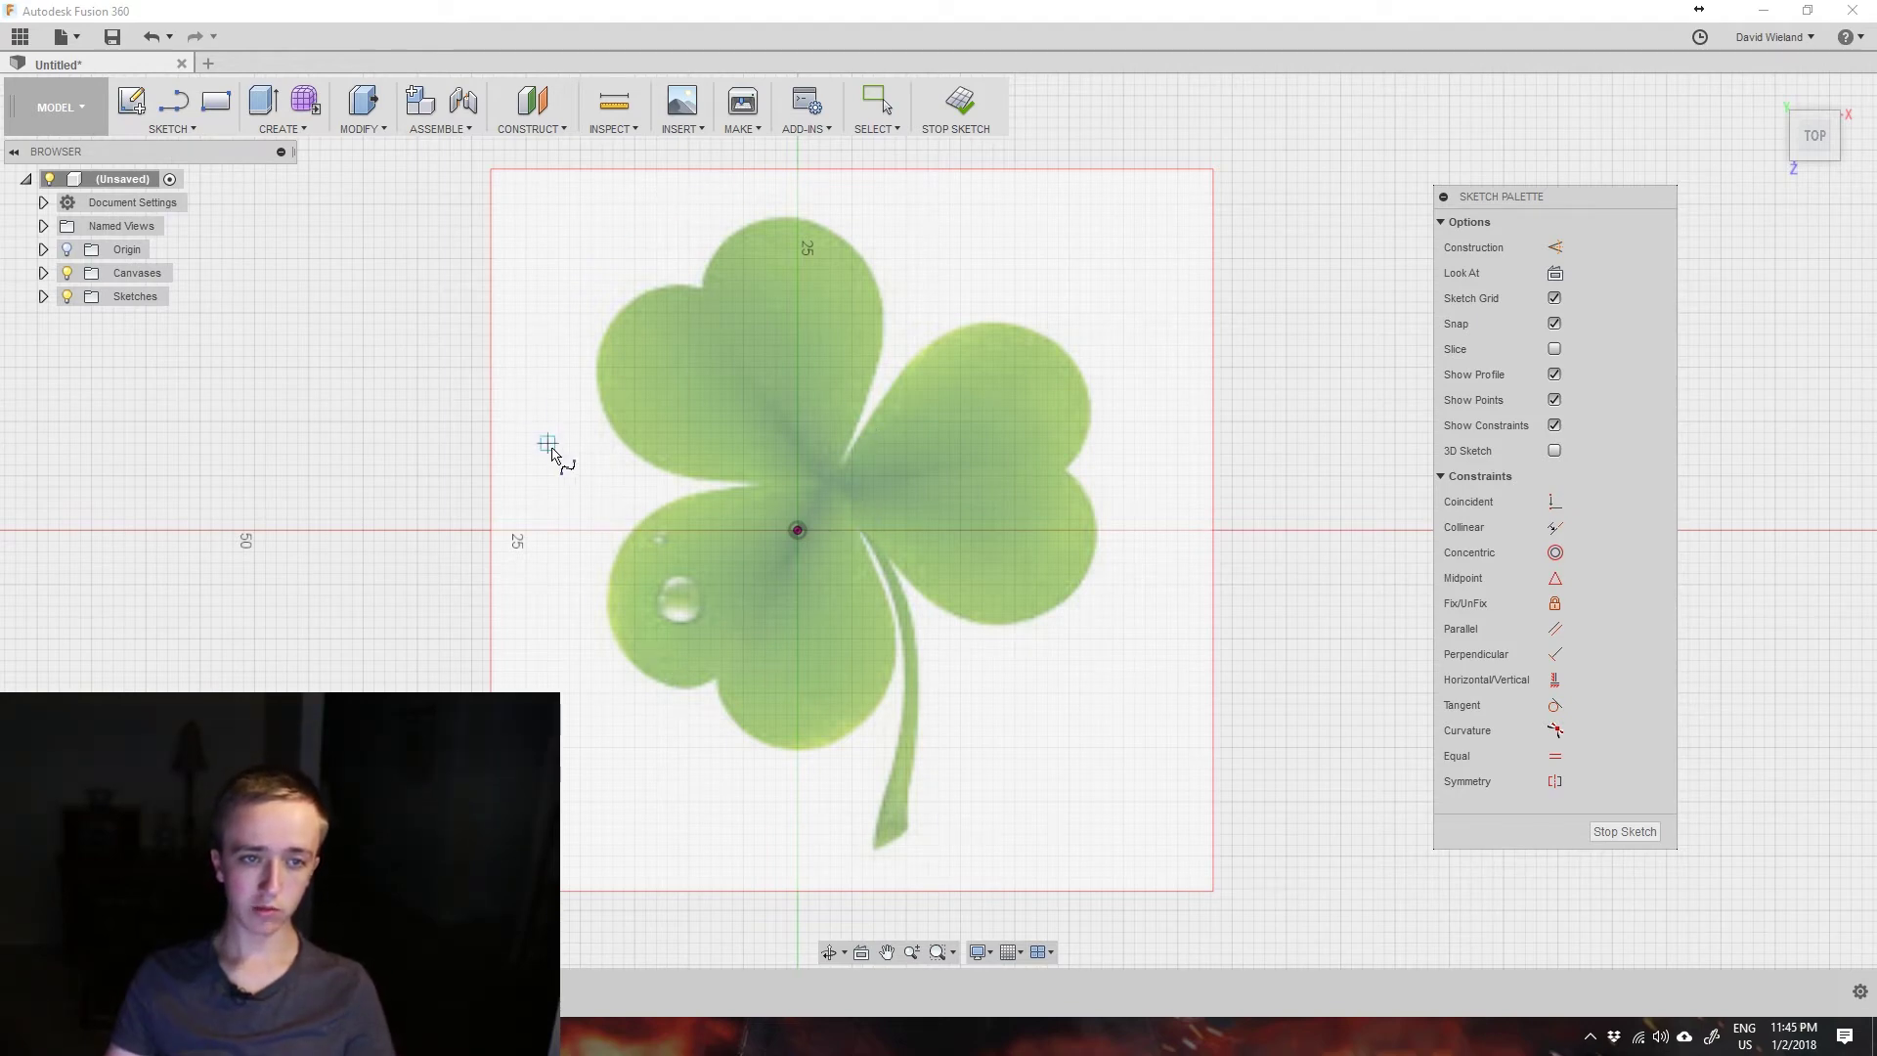
pyautogui.scroll(3, 670, 199)
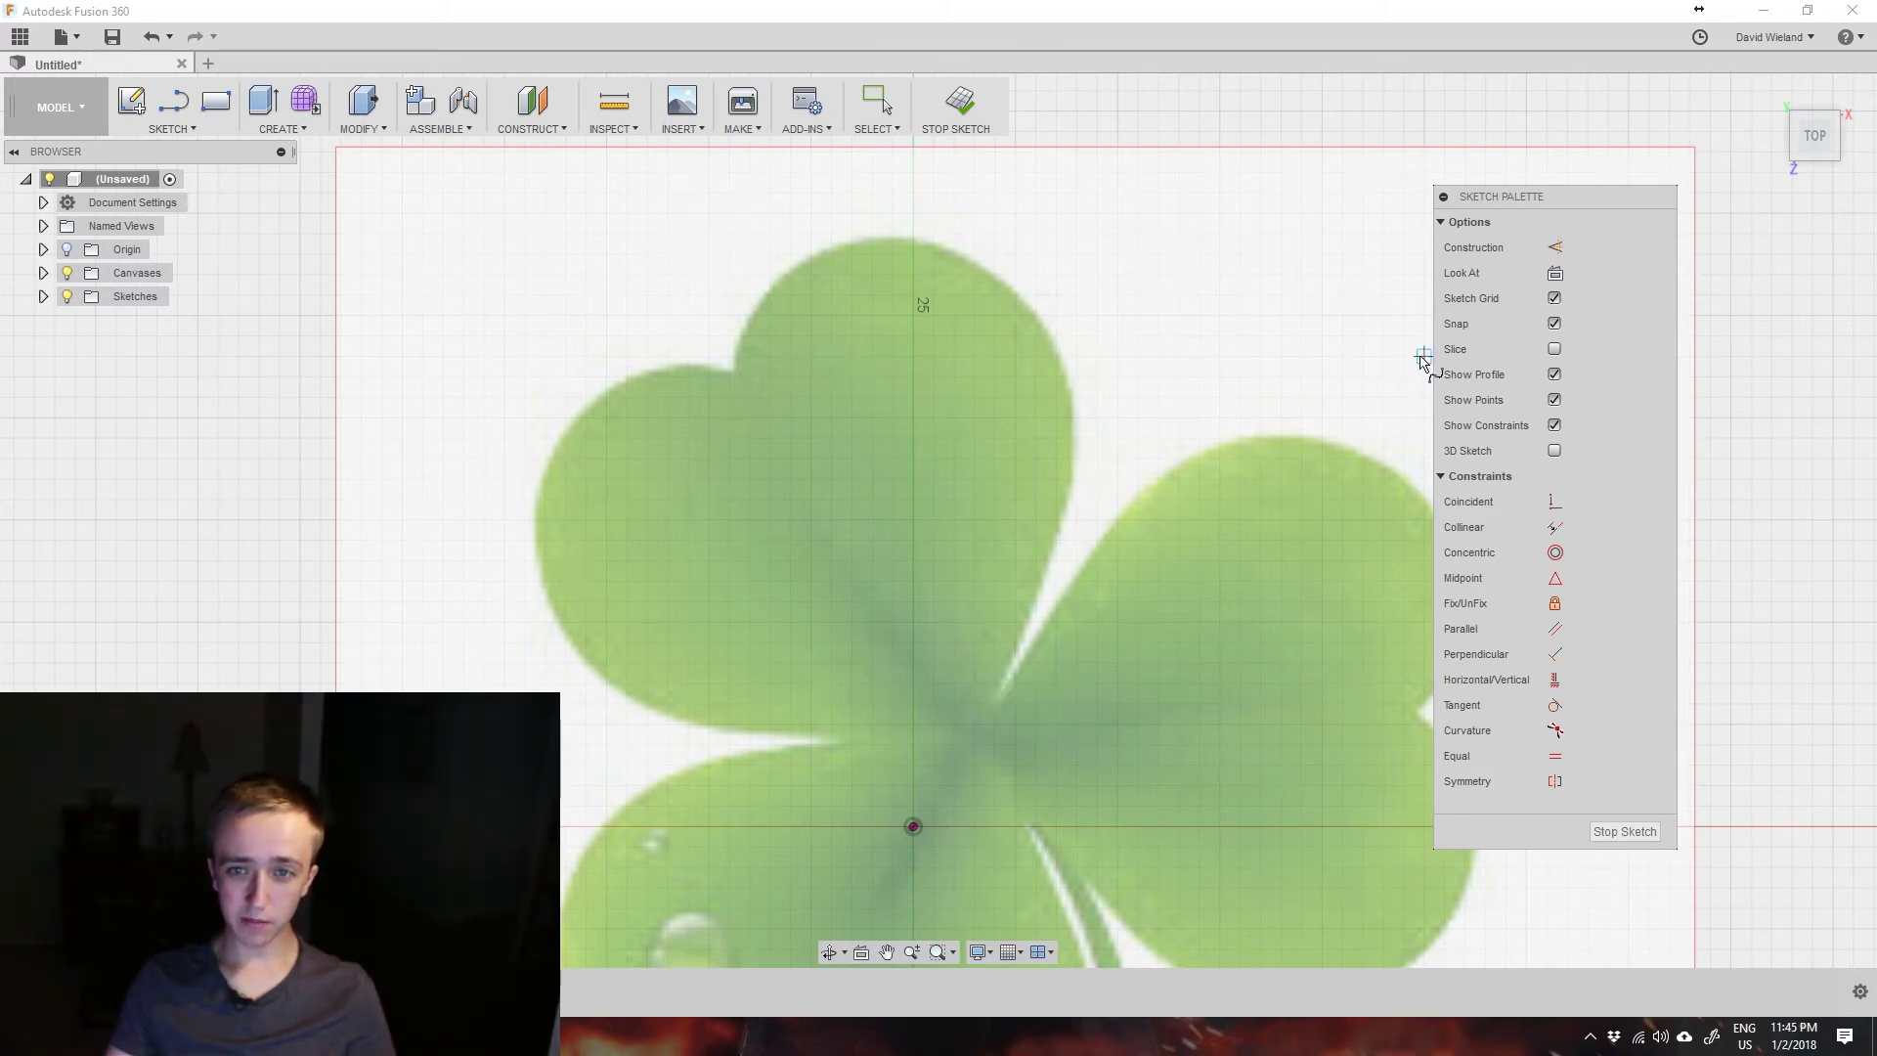
# - Hide the sketch grid and spline-trace from the clover centre up the right edge to the notch
pyautogui.click(1555, 299)
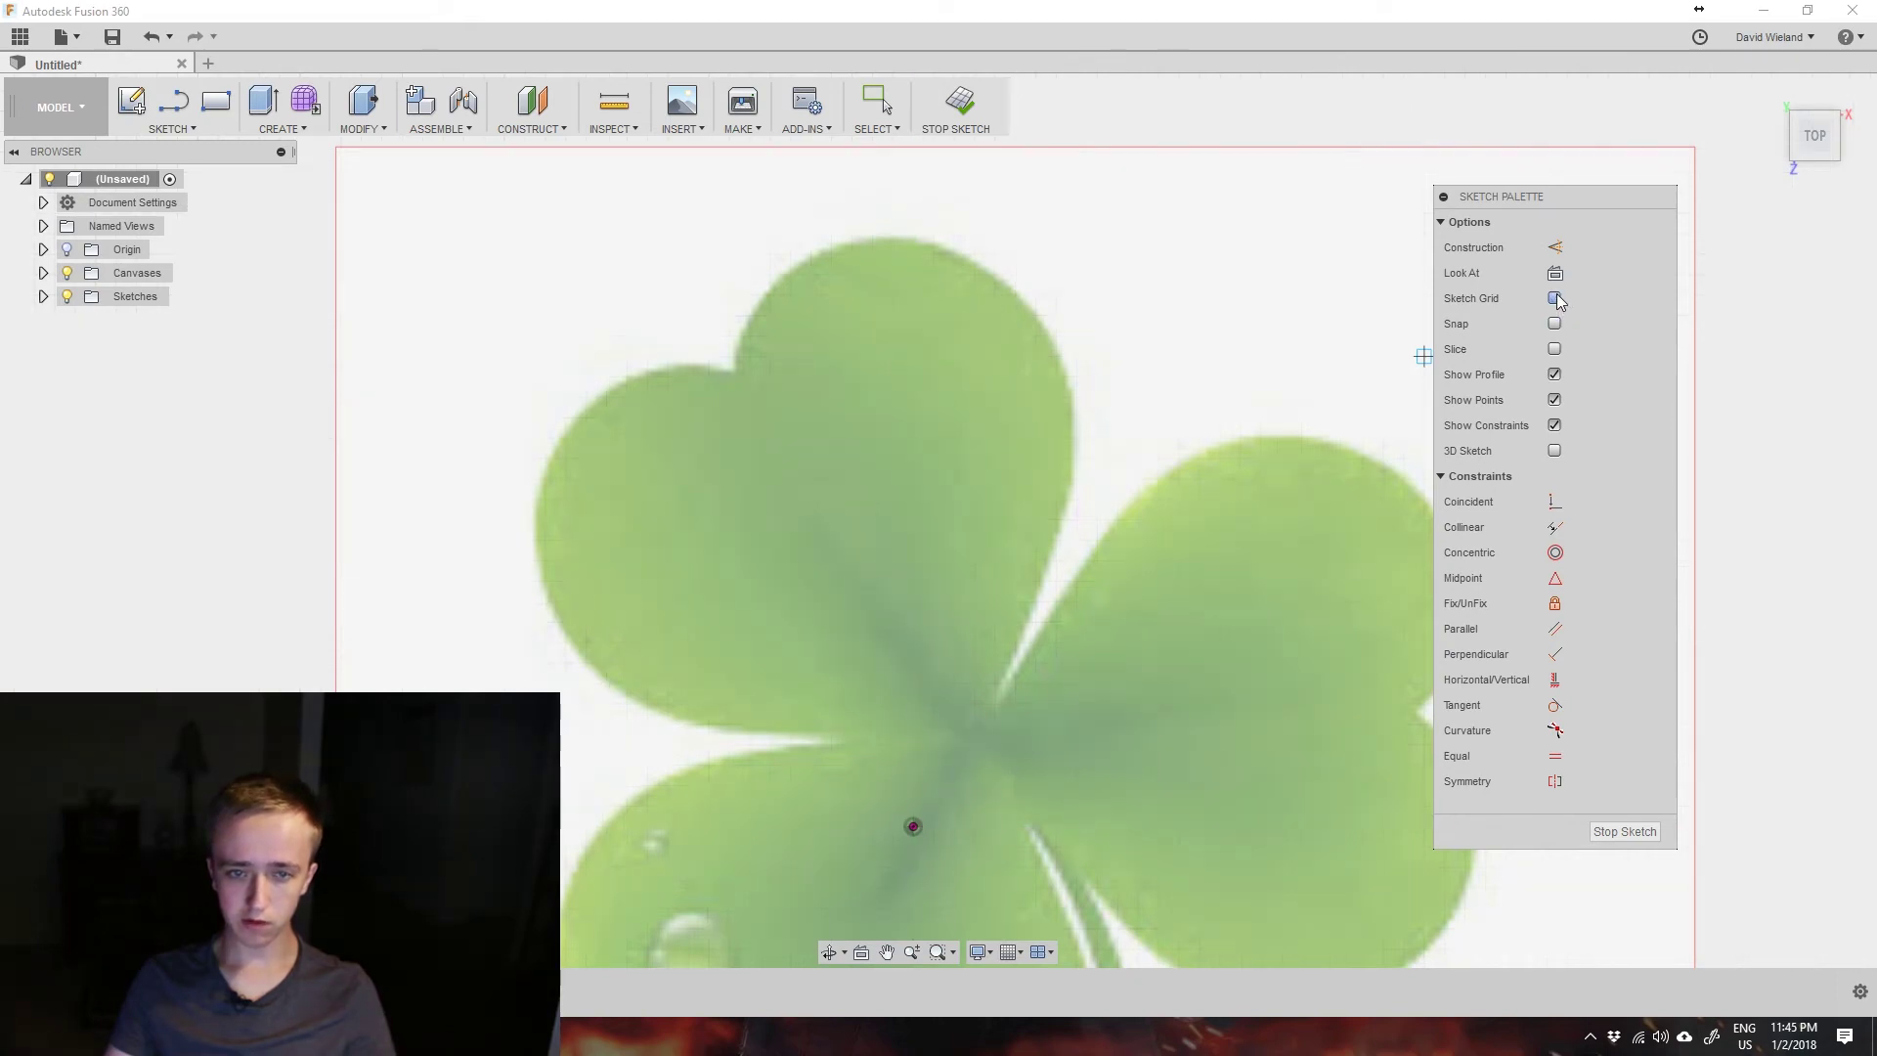
pyautogui.click(999, 694)
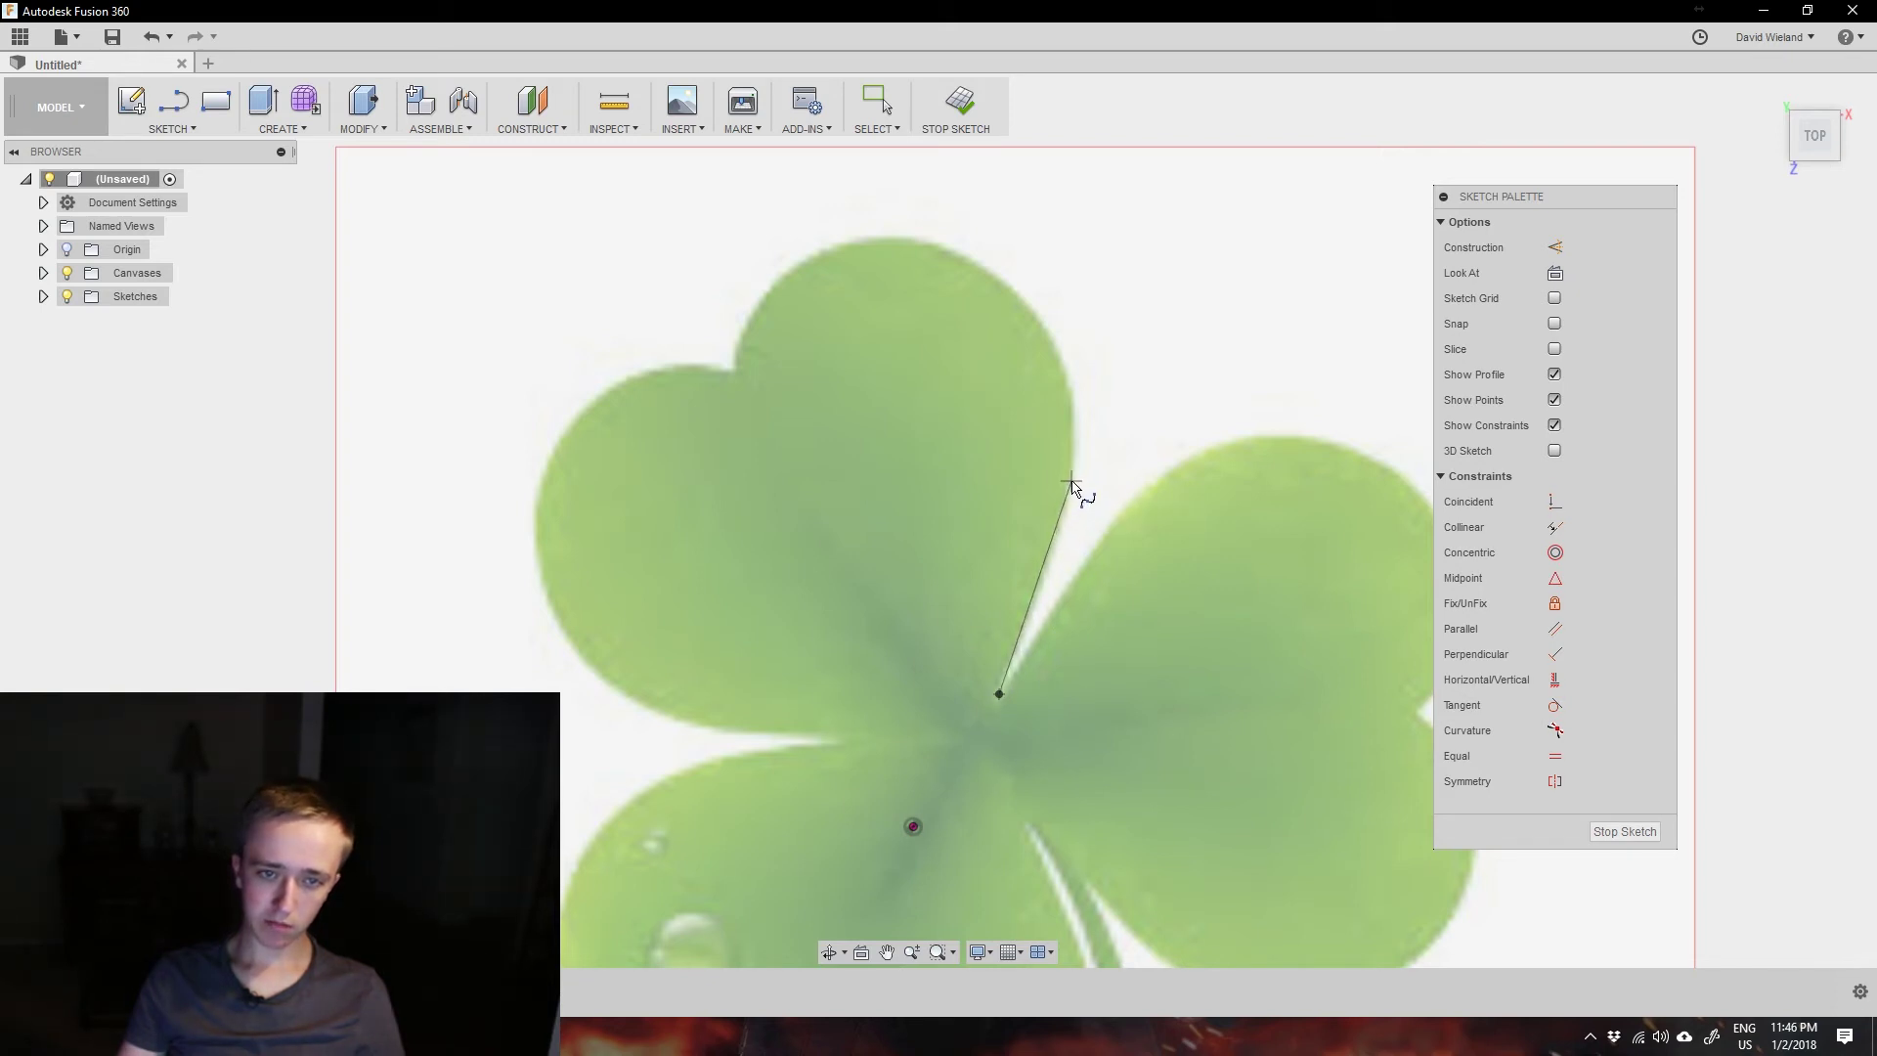
pyautogui.click(1073, 434)
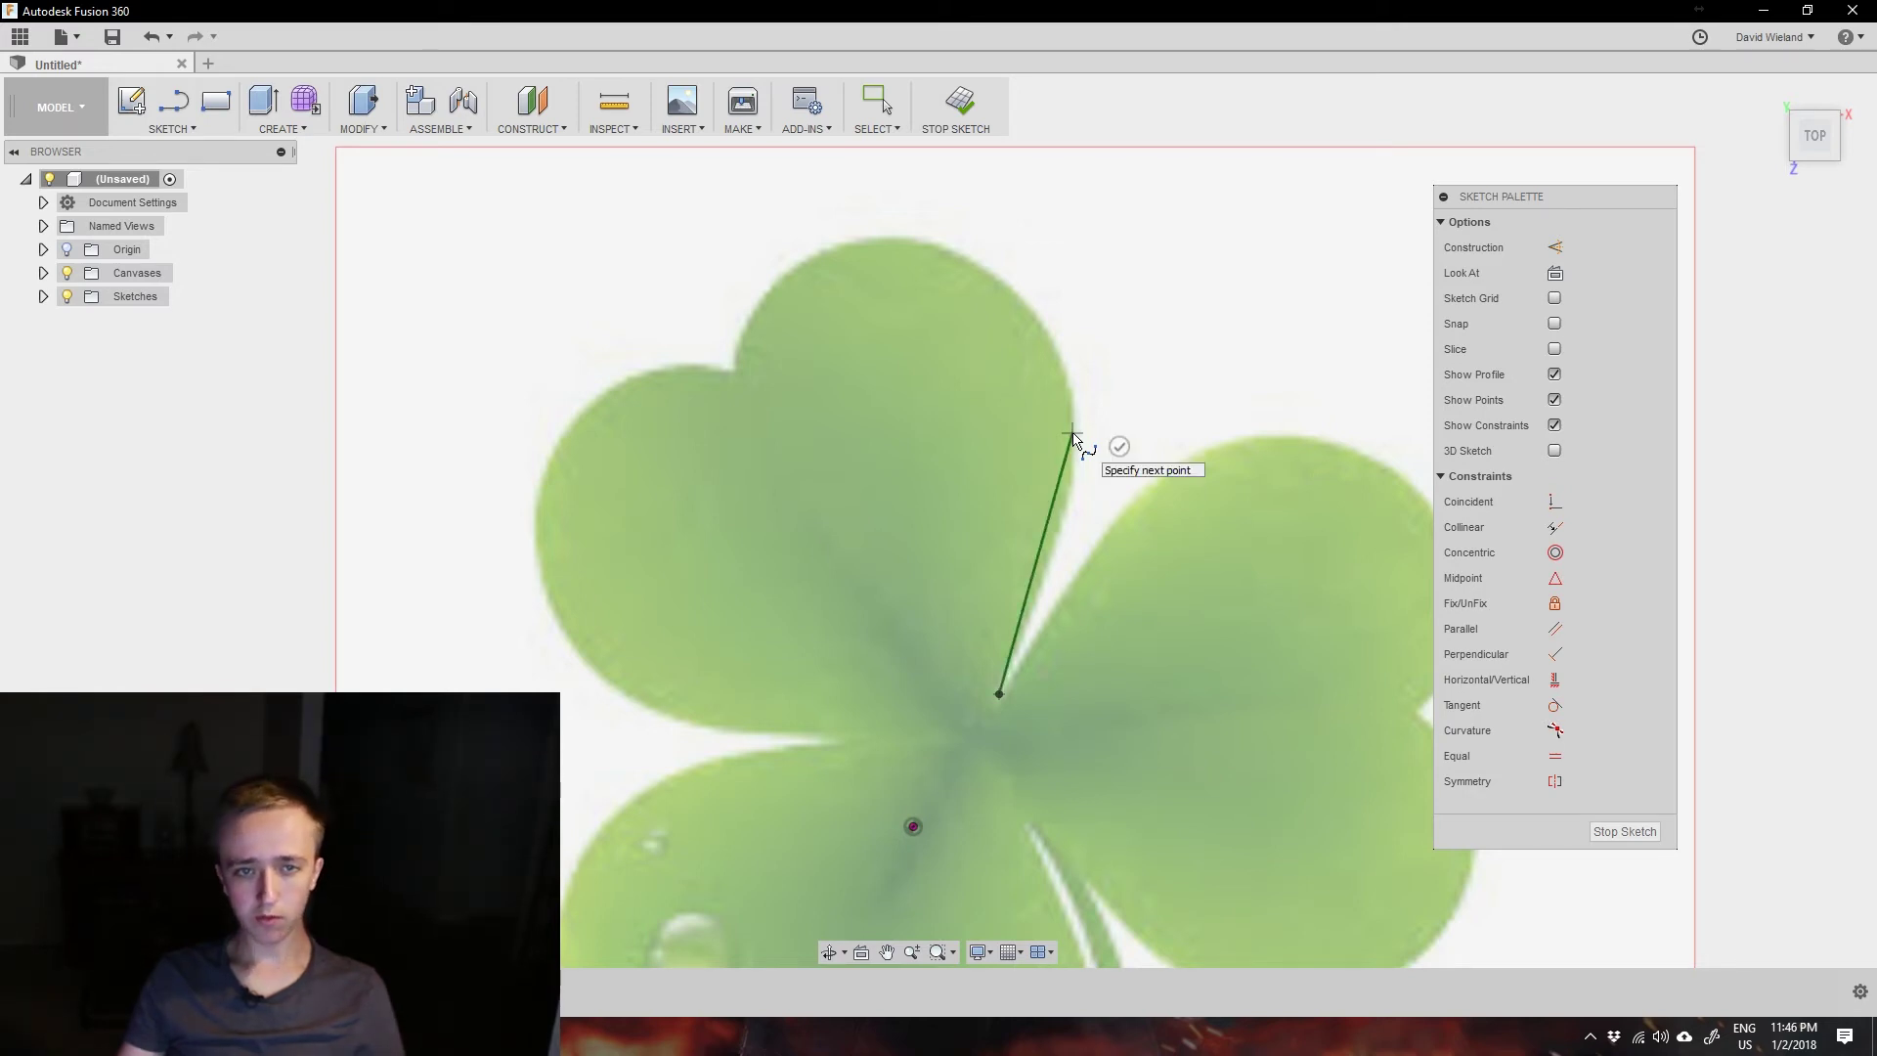
pyautogui.click(919, 241)
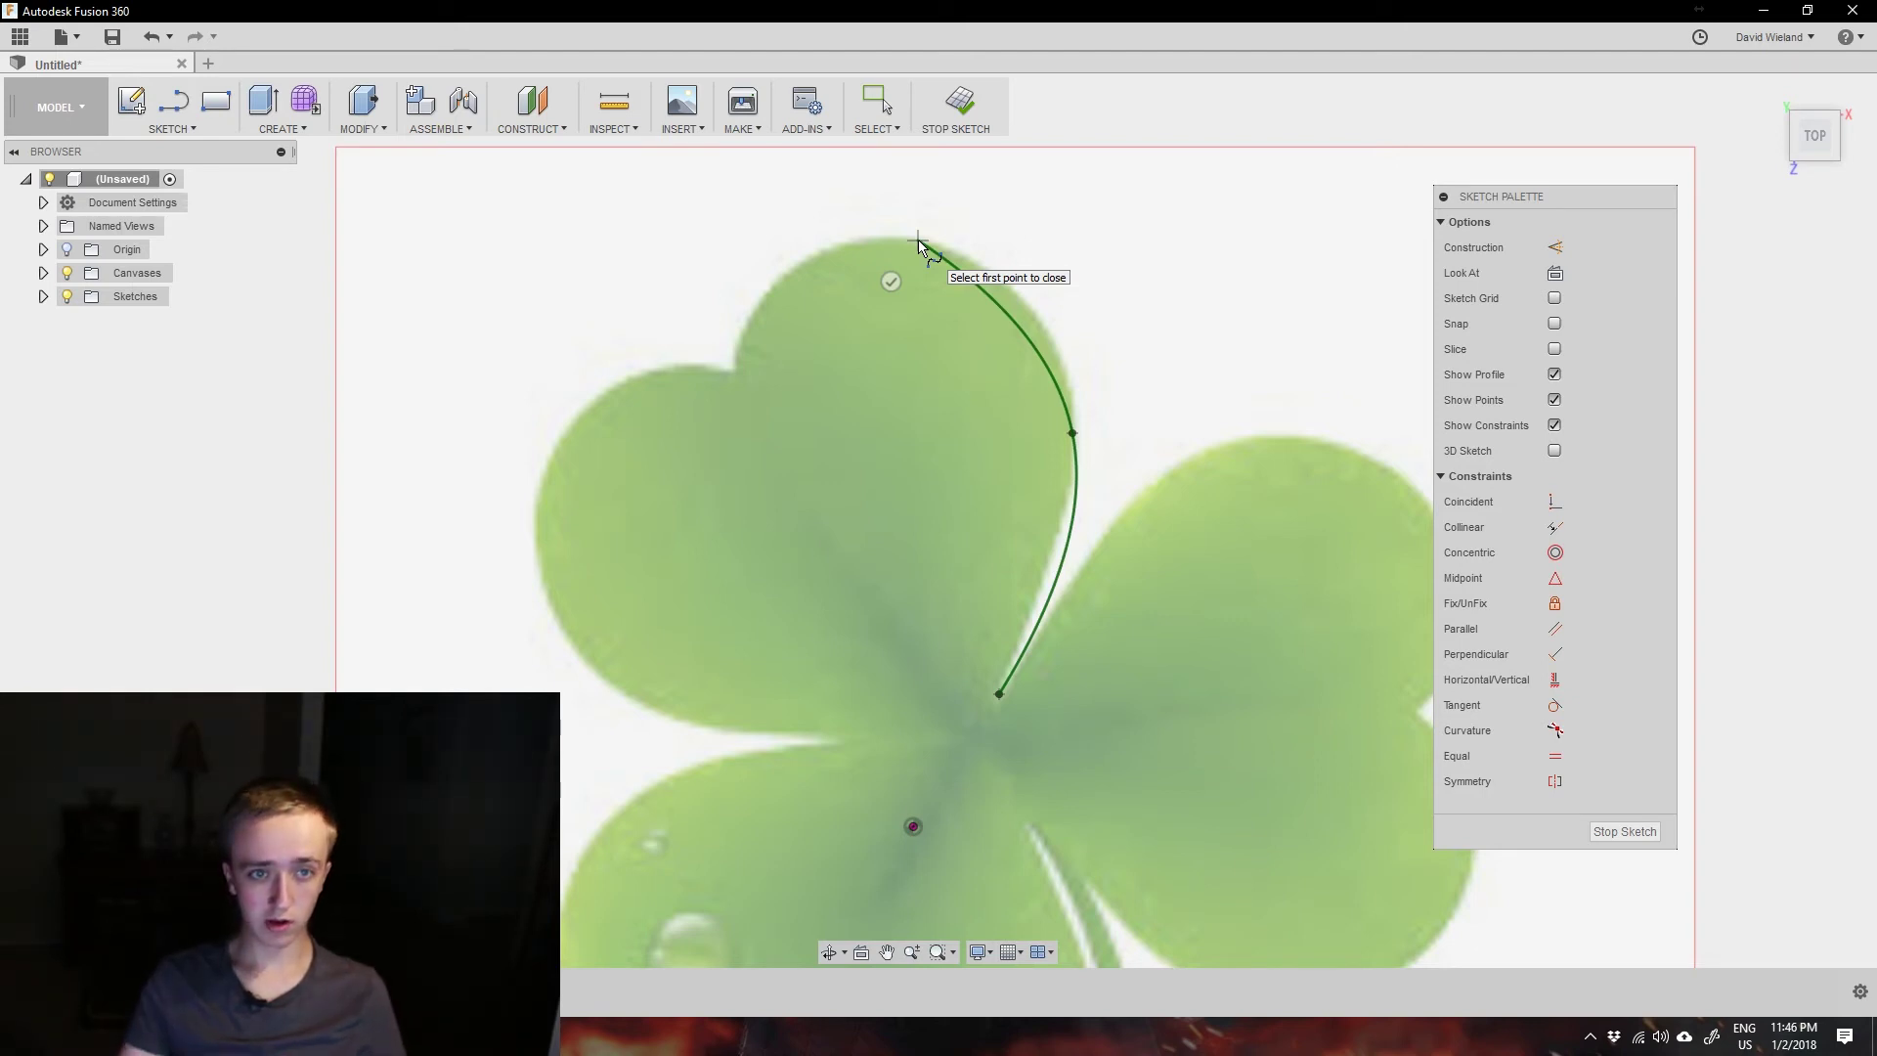
pyautogui.click(735, 370)
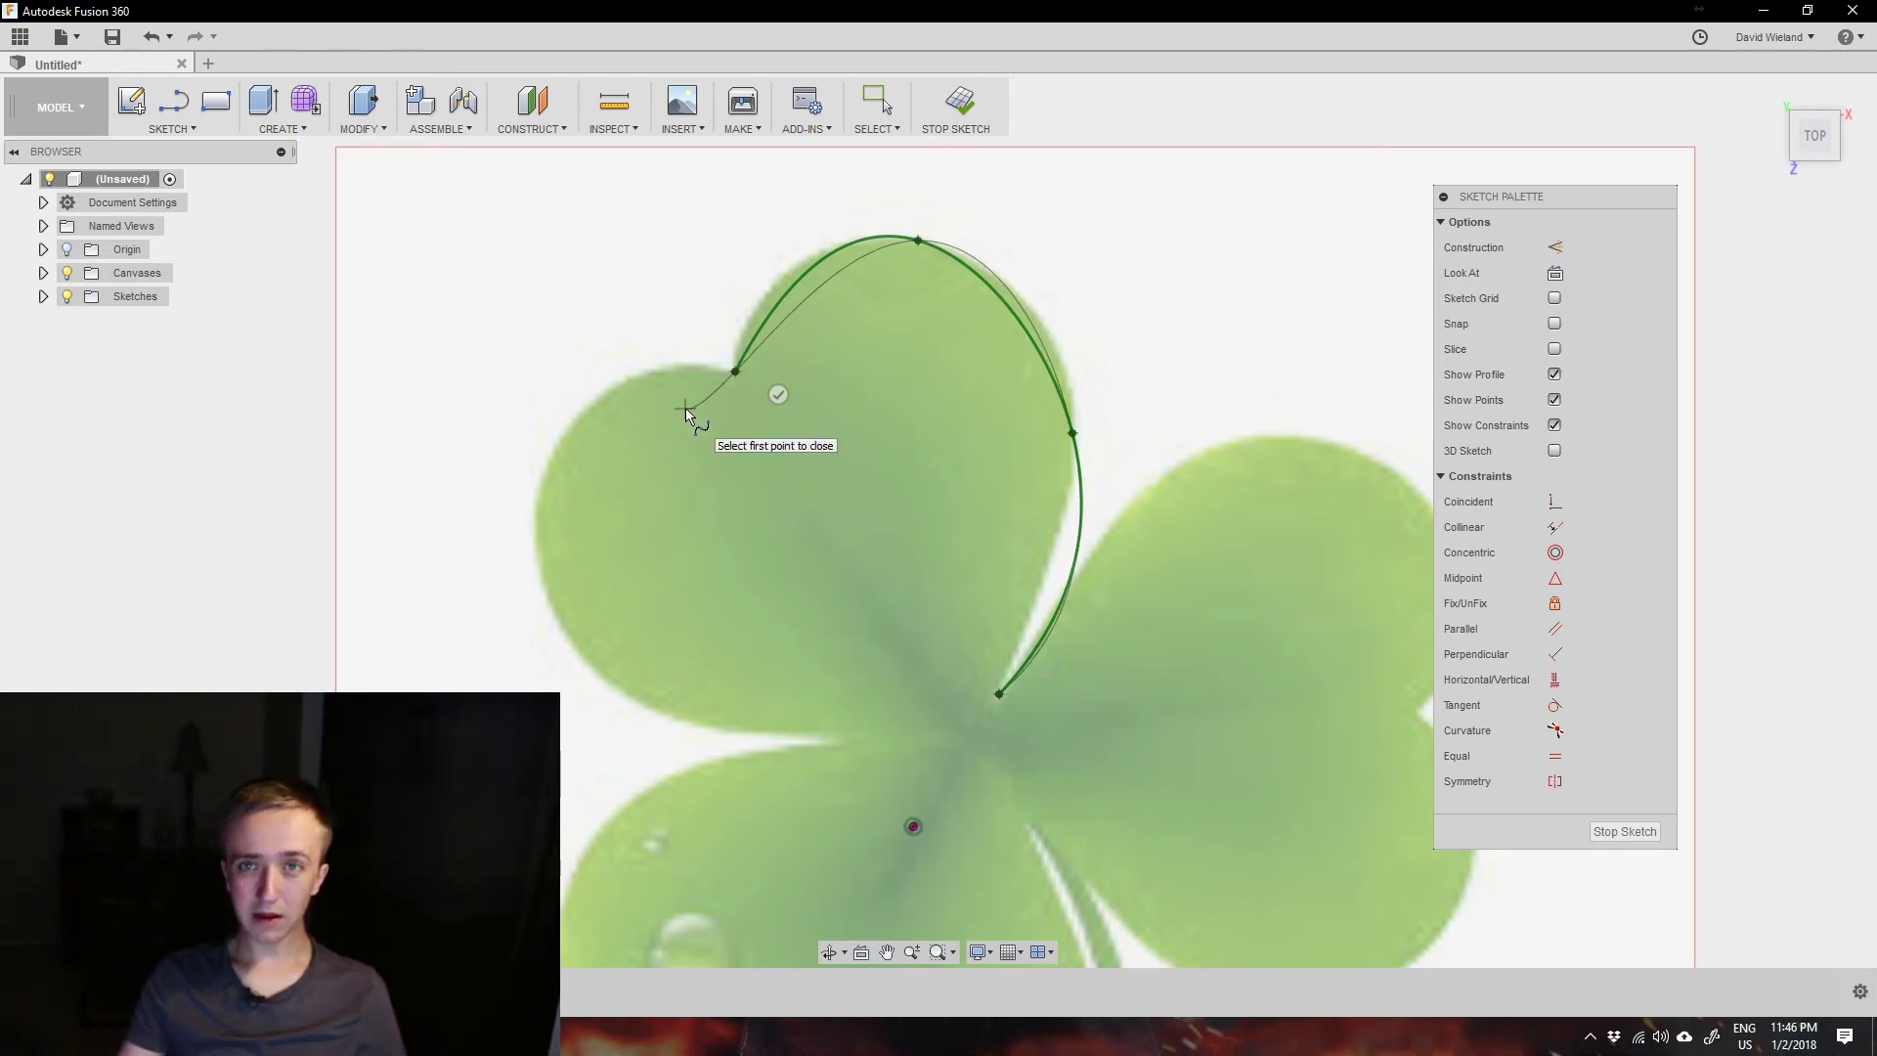
pyautogui.click(780, 395)
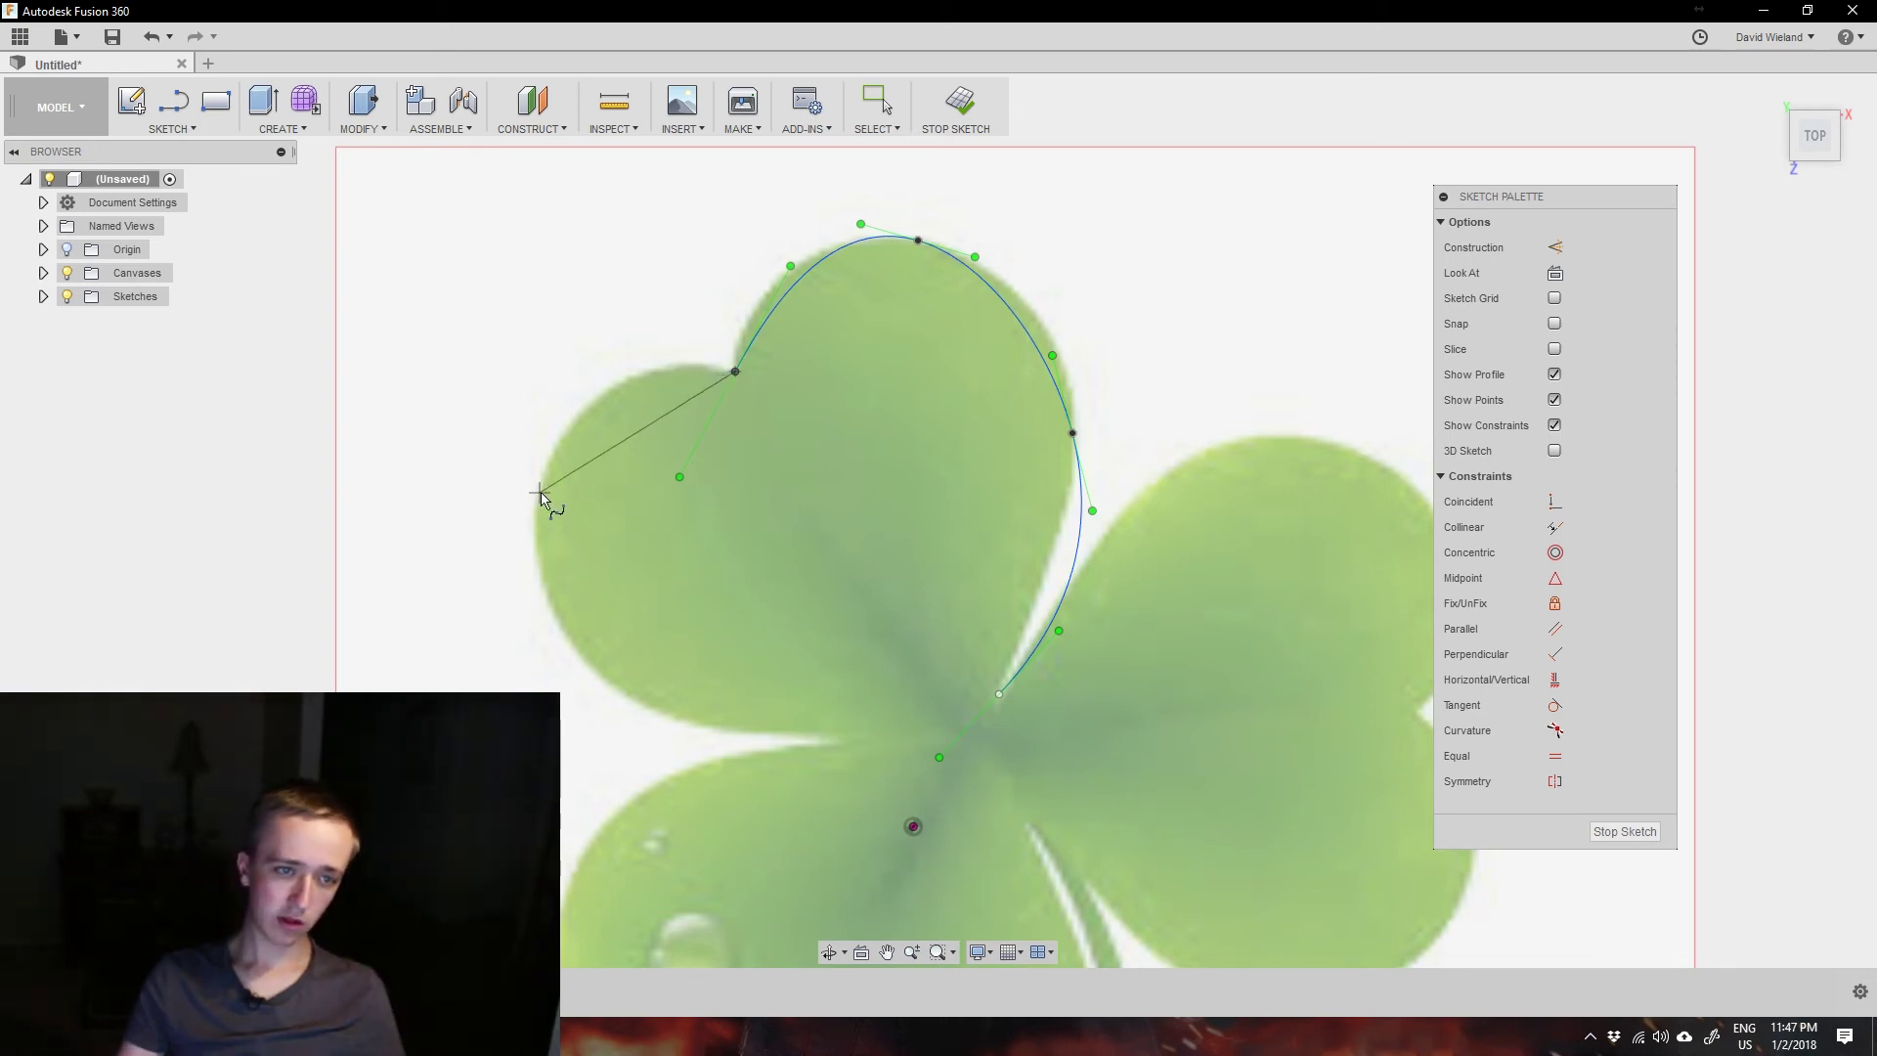
# - Trace a second spline from the notch around the left lobe to near the clover's centre
pyautogui.click(533, 522)
pyautogui.moveTo(533, 521); pyautogui.dragTo(608, 689)
pyautogui.click(608, 686)
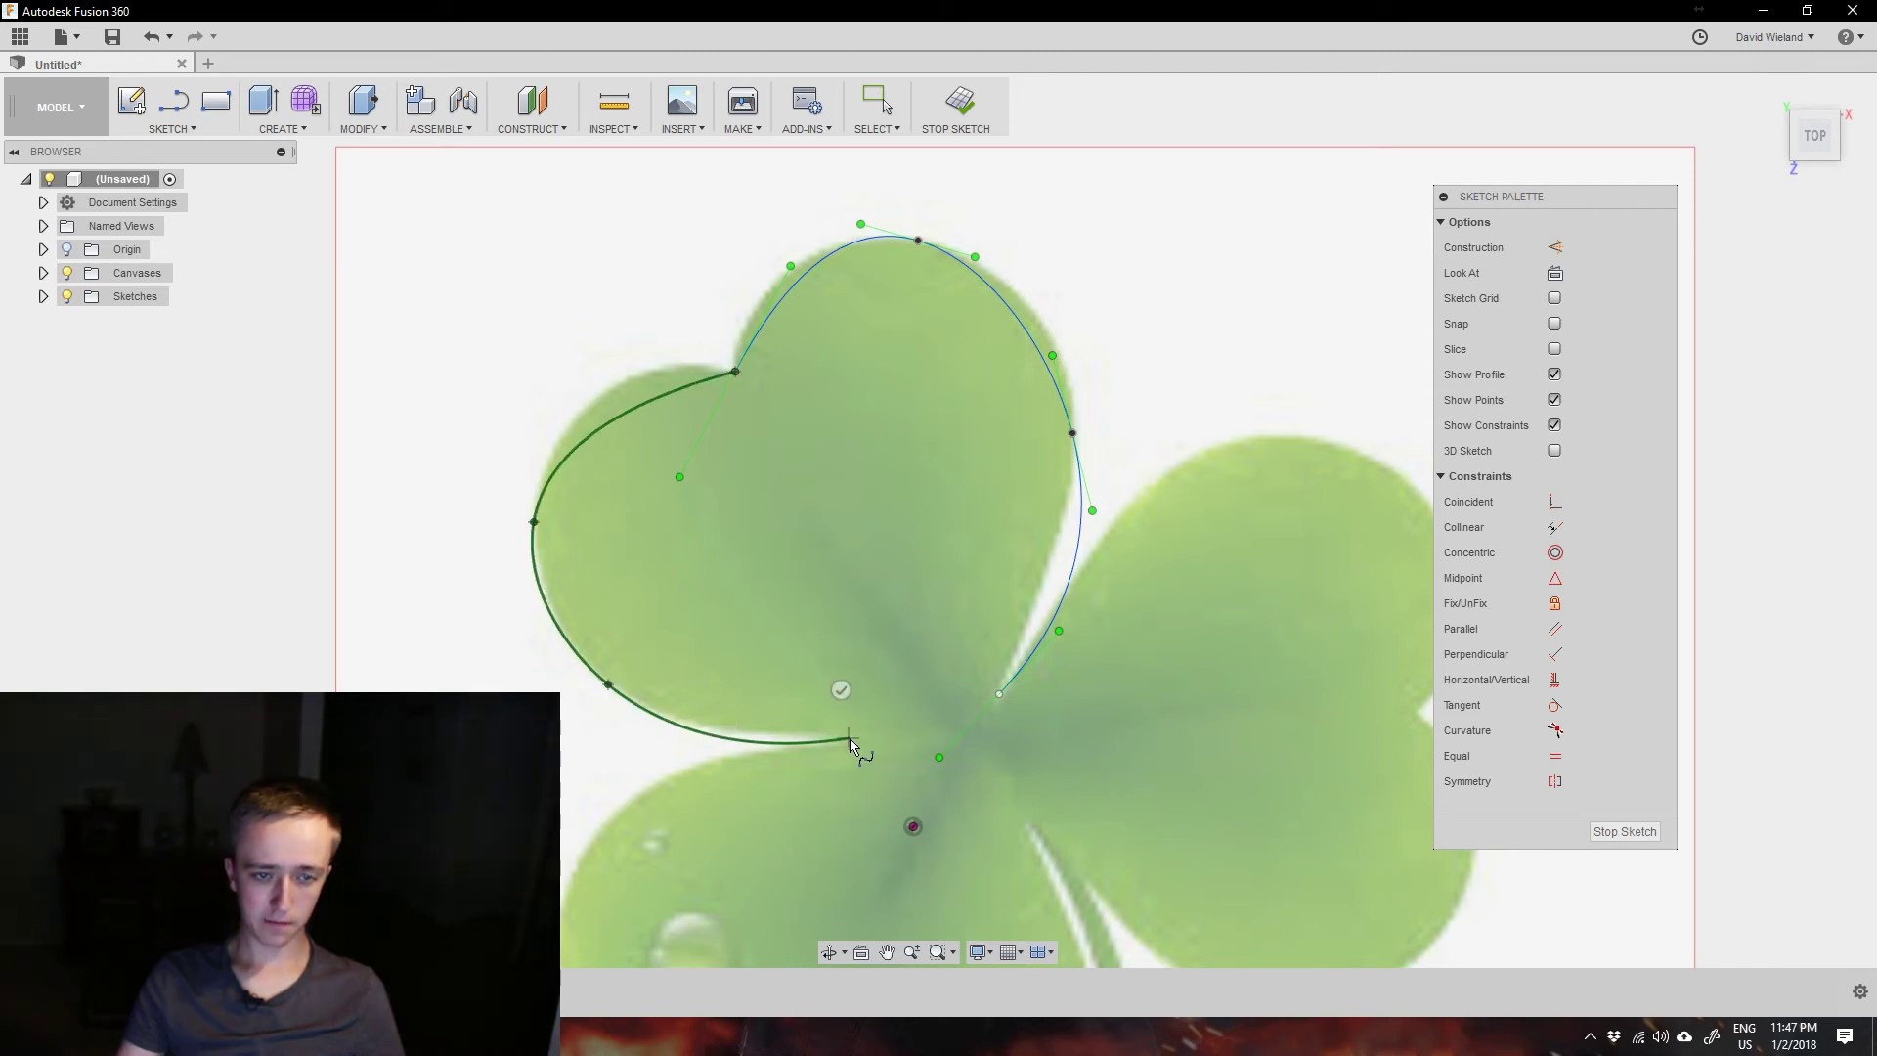
pyautogui.click(849, 738)
pyautogui.click(841, 690)
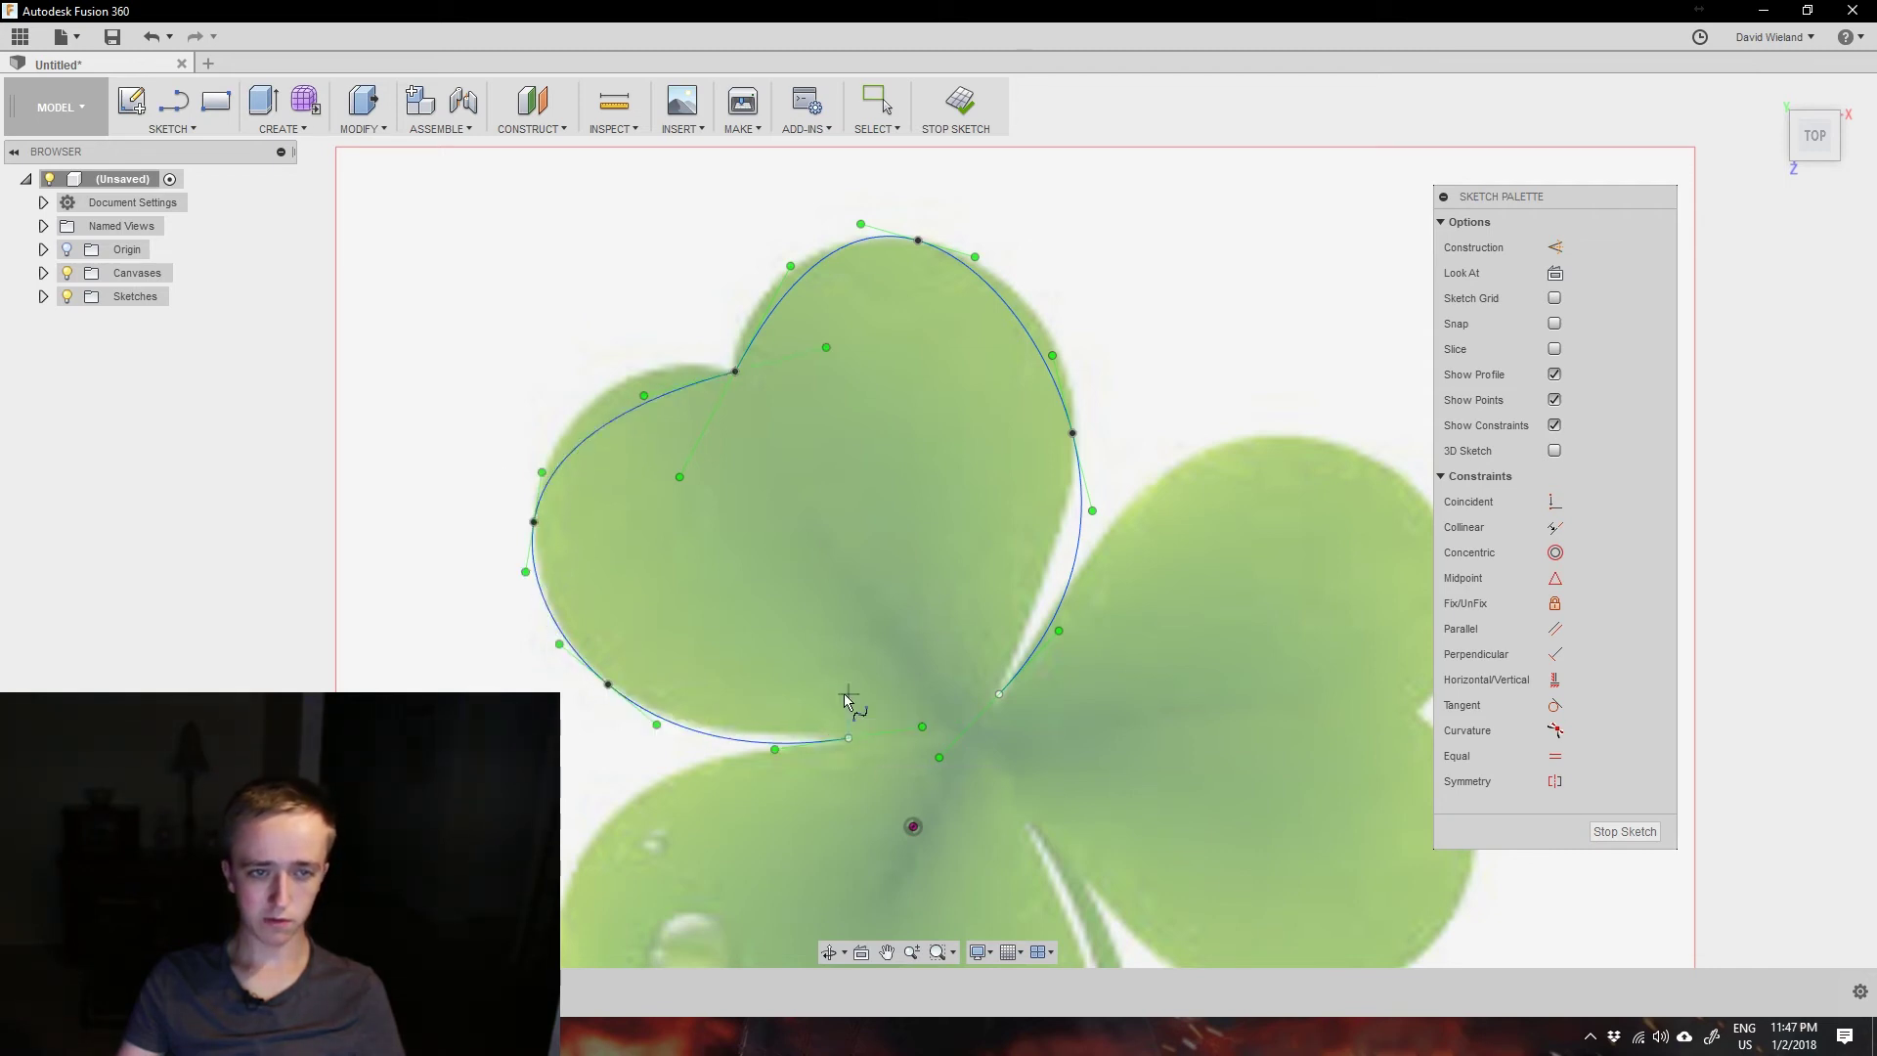
pyautogui.press('Escape')
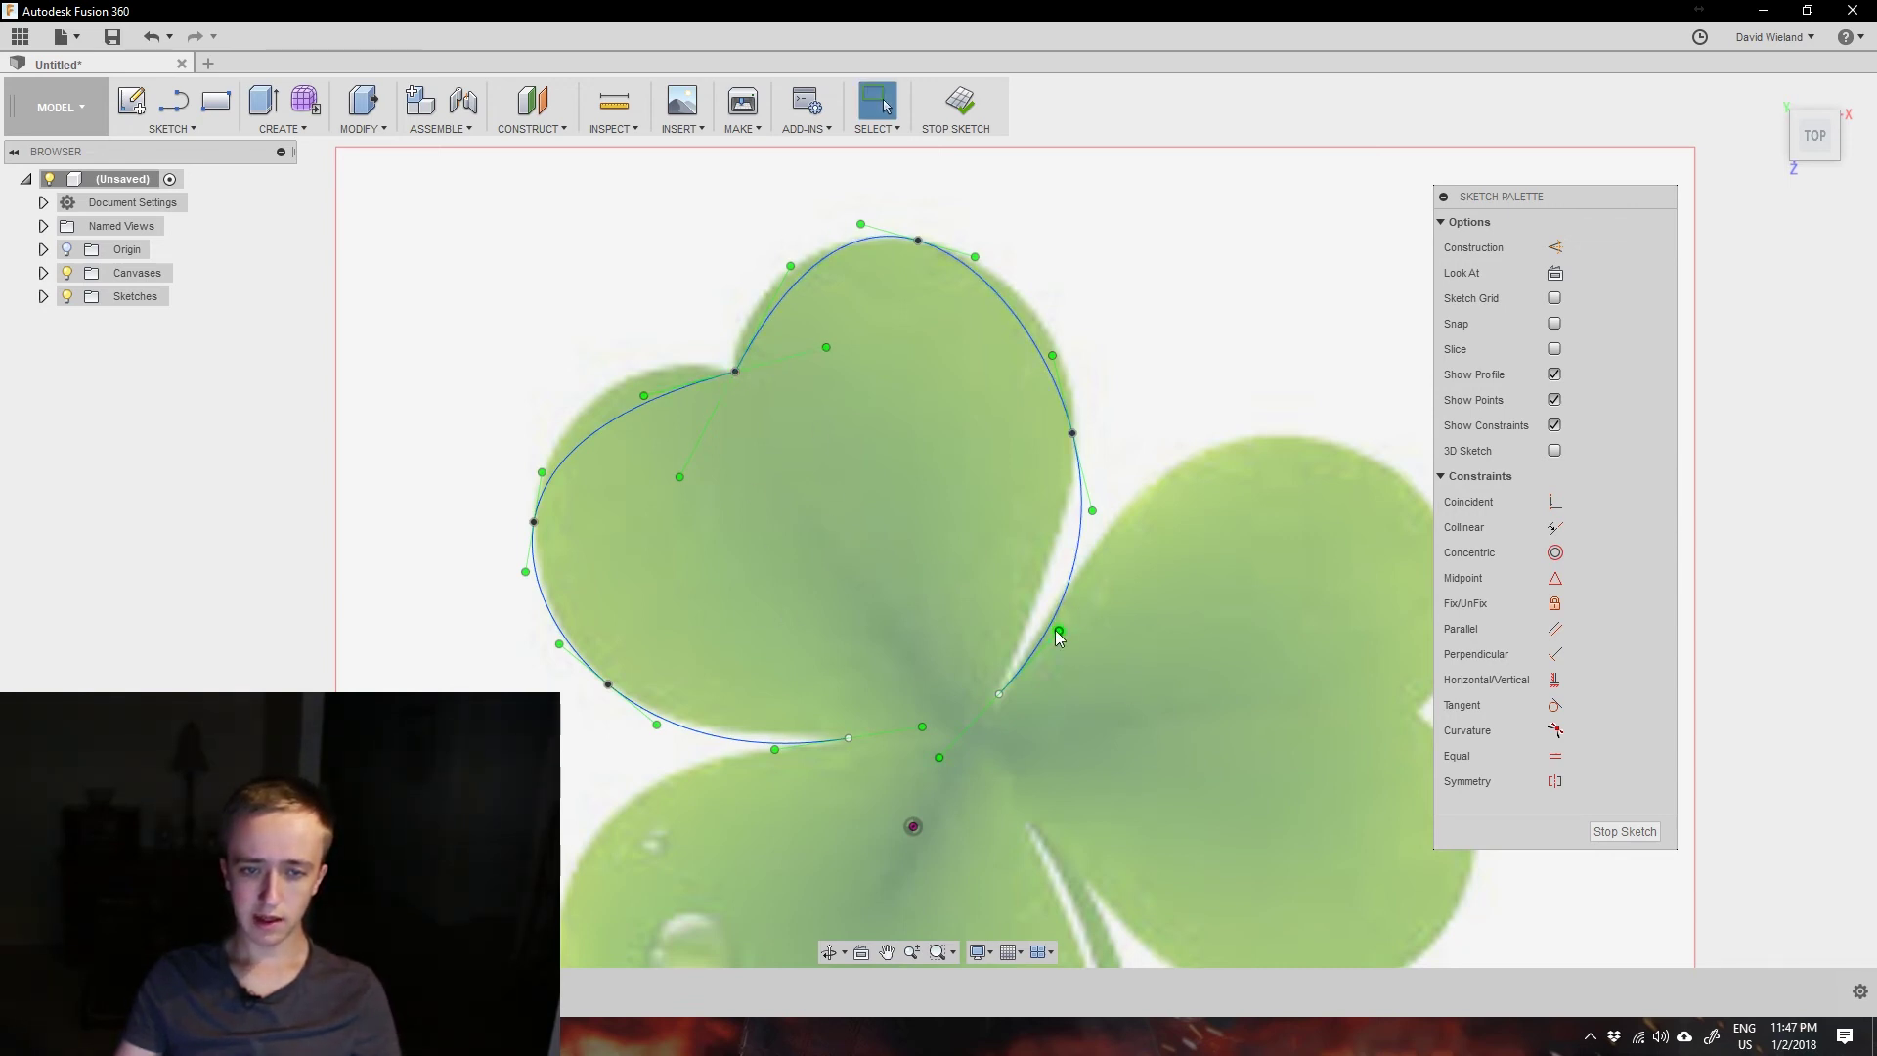
# - Adjust the first spline's tangents so it follows the upper leaf's right edge
pyautogui.moveTo(1055, 631); pyautogui.dragTo(1036, 591)
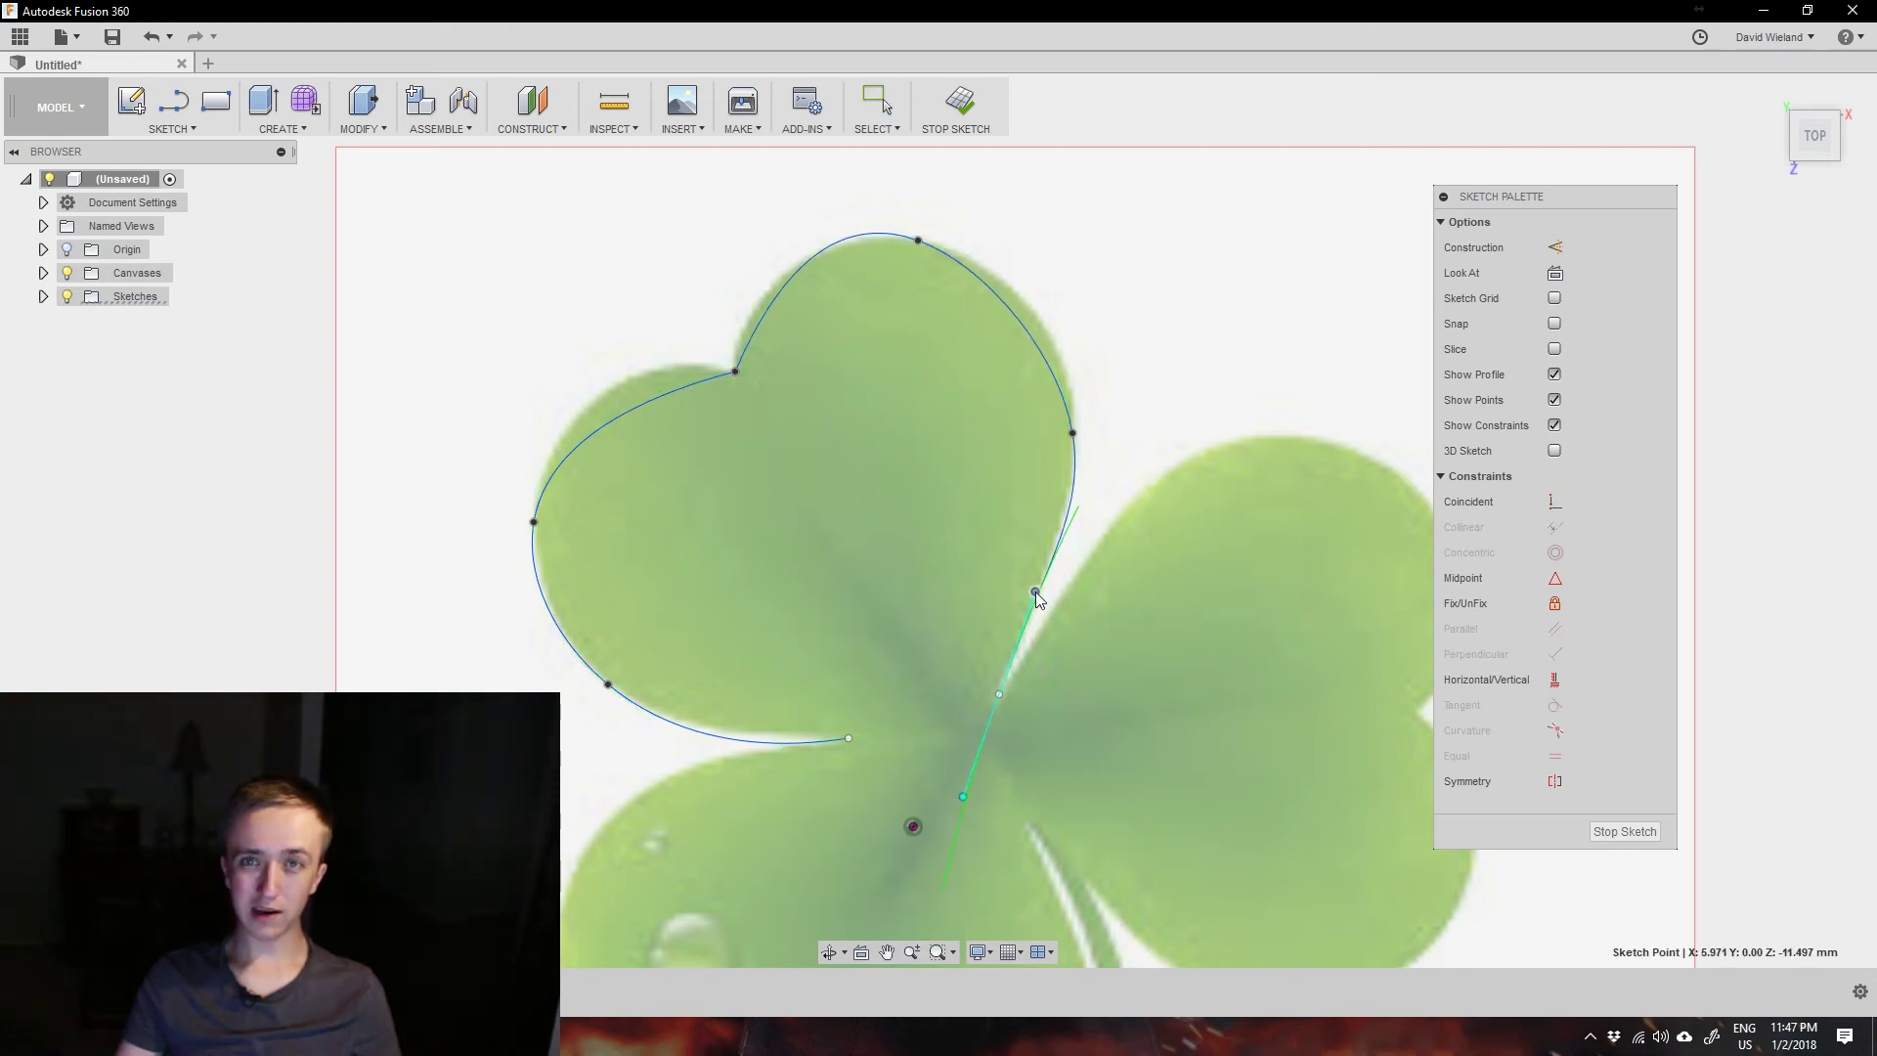
pyautogui.moveTo(1036, 590)
pyautogui.mouseDown()
pyautogui.moveTo(1104, 630)
pyautogui.moveTo(1022, 585)
pyautogui.moveTo(1033, 606)
pyautogui.mouseUp()
pyautogui.press('Escape')
pyautogui.click(1074, 433)
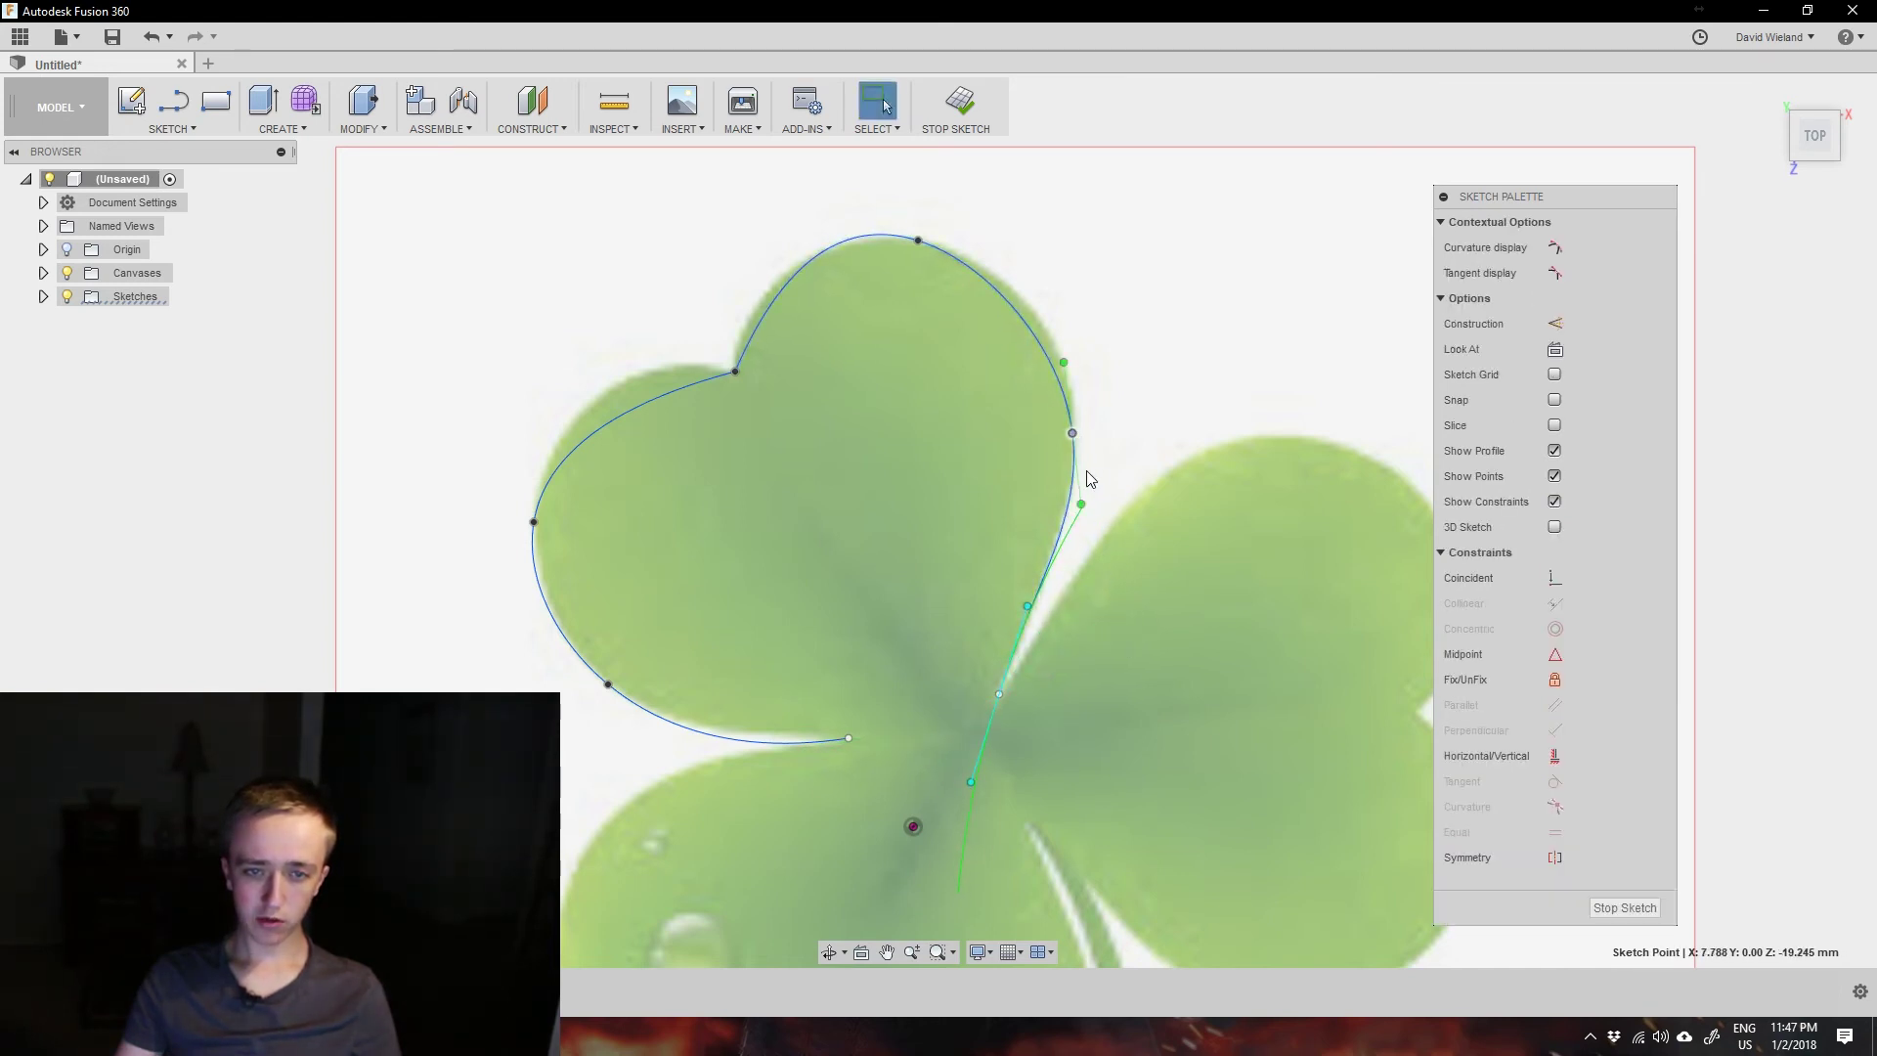
pyautogui.moveTo(1083, 516)
pyautogui.mouseDown()
pyautogui.moveTo(1103, 610)
pyautogui.moveTo(1076, 448)
pyautogui.moveTo(1076, 512)
pyautogui.mouseUp()
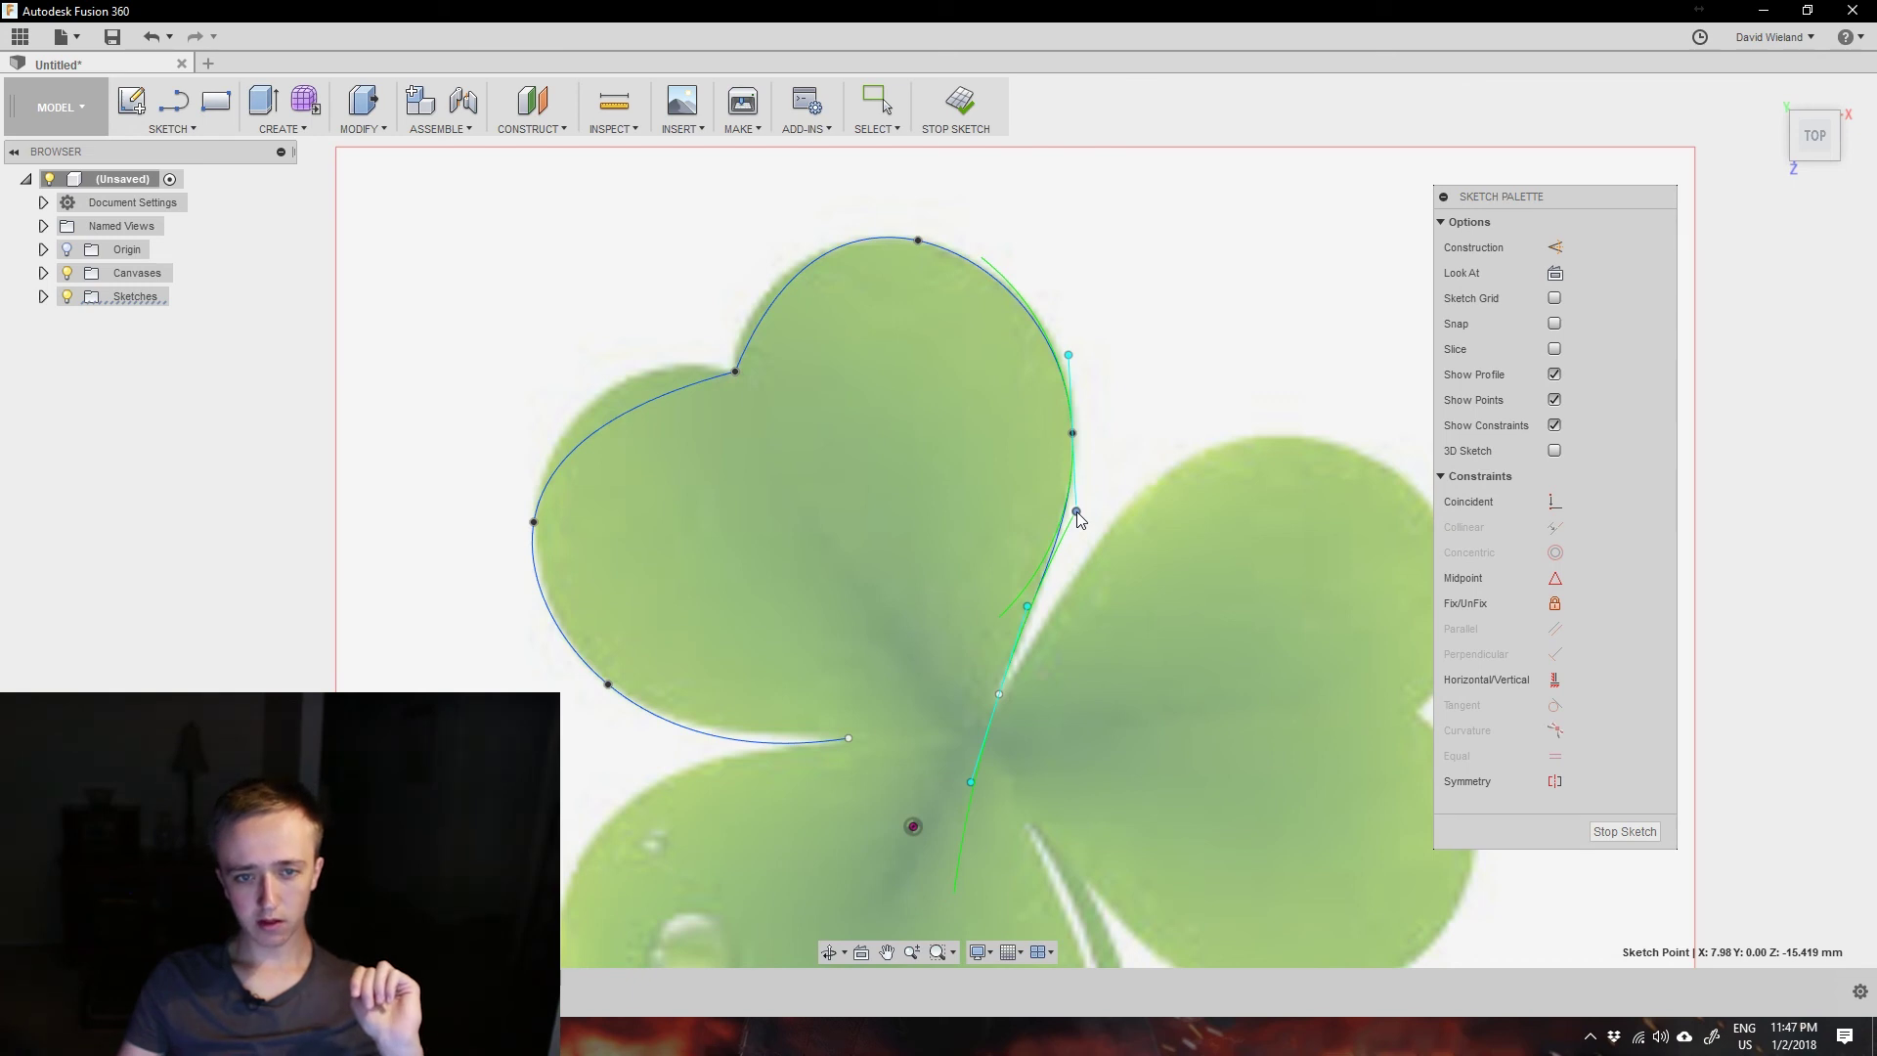
pyautogui.moveTo(1076, 513); pyautogui.dragTo(1076, 512)
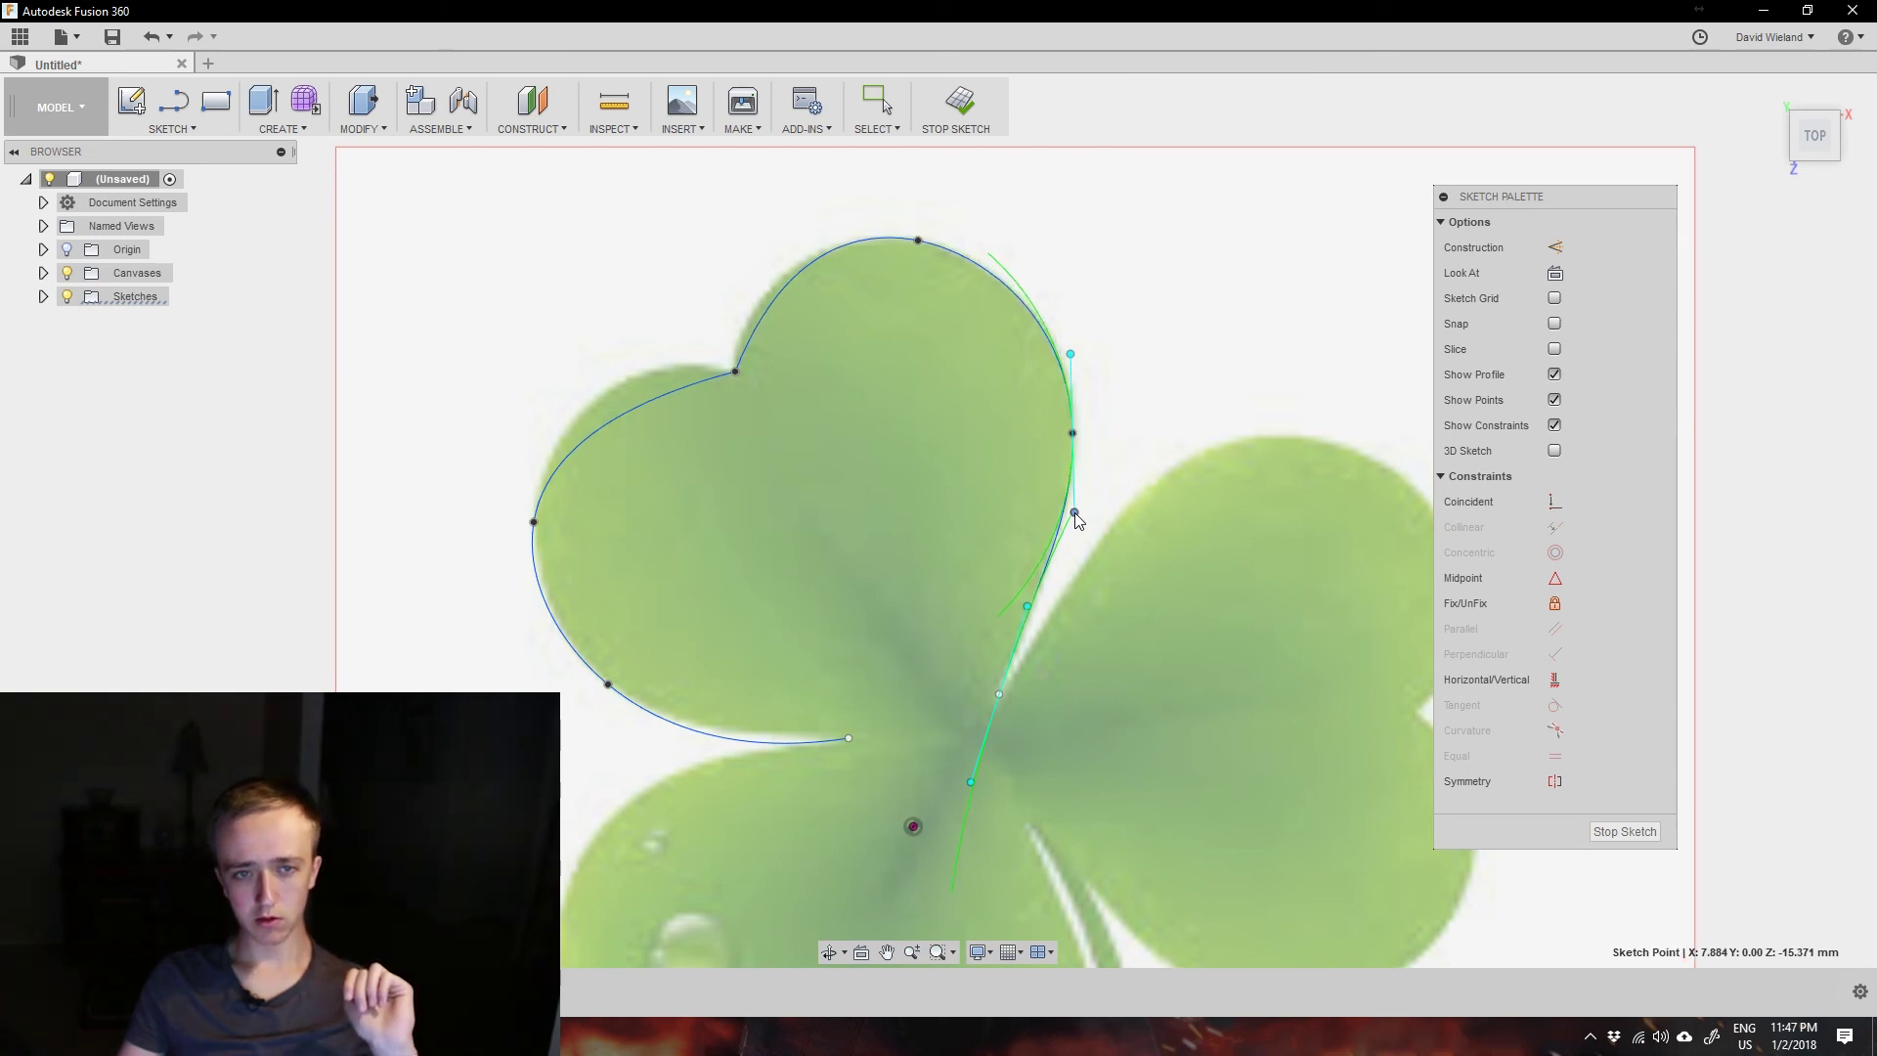
# - Reshape the spline at the leaf's top and the notch to match the outline
pyautogui.click(918, 239)
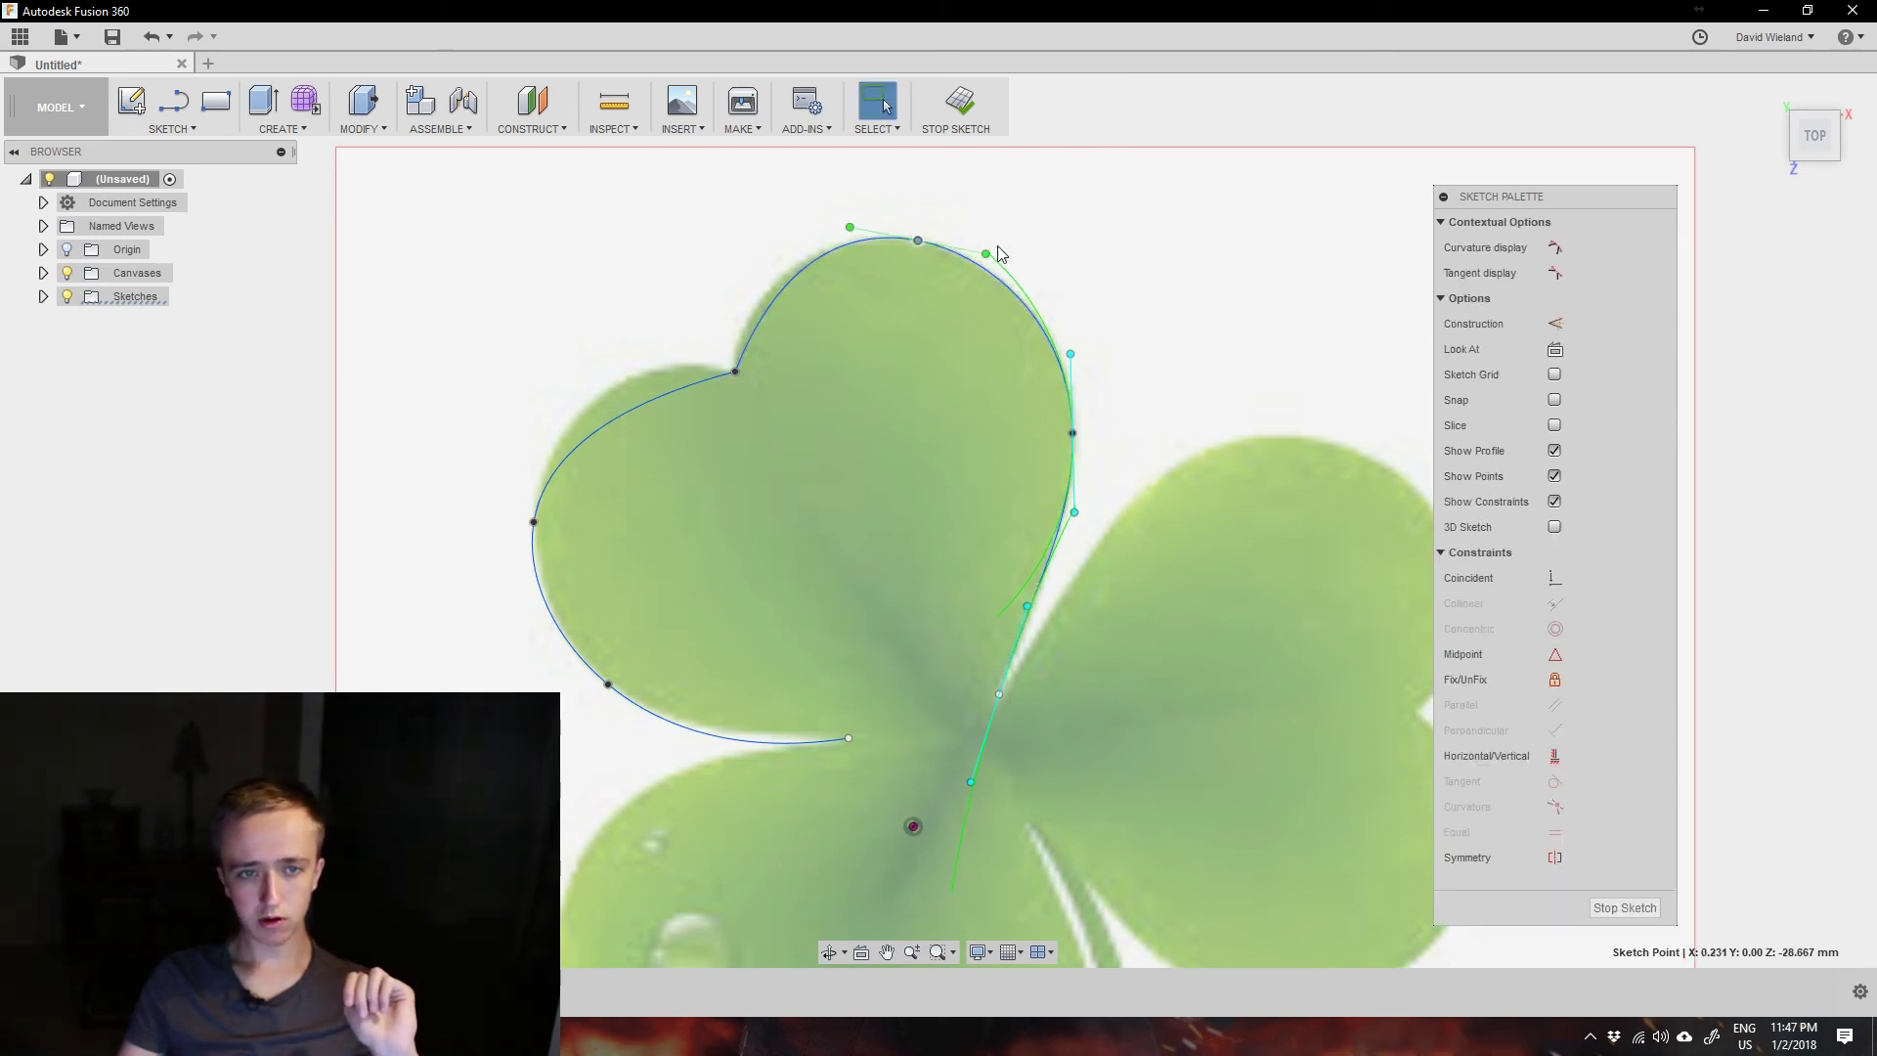
pyautogui.moveTo(987, 254); pyautogui.dragTo(987, 254)
pyautogui.click(735, 372)
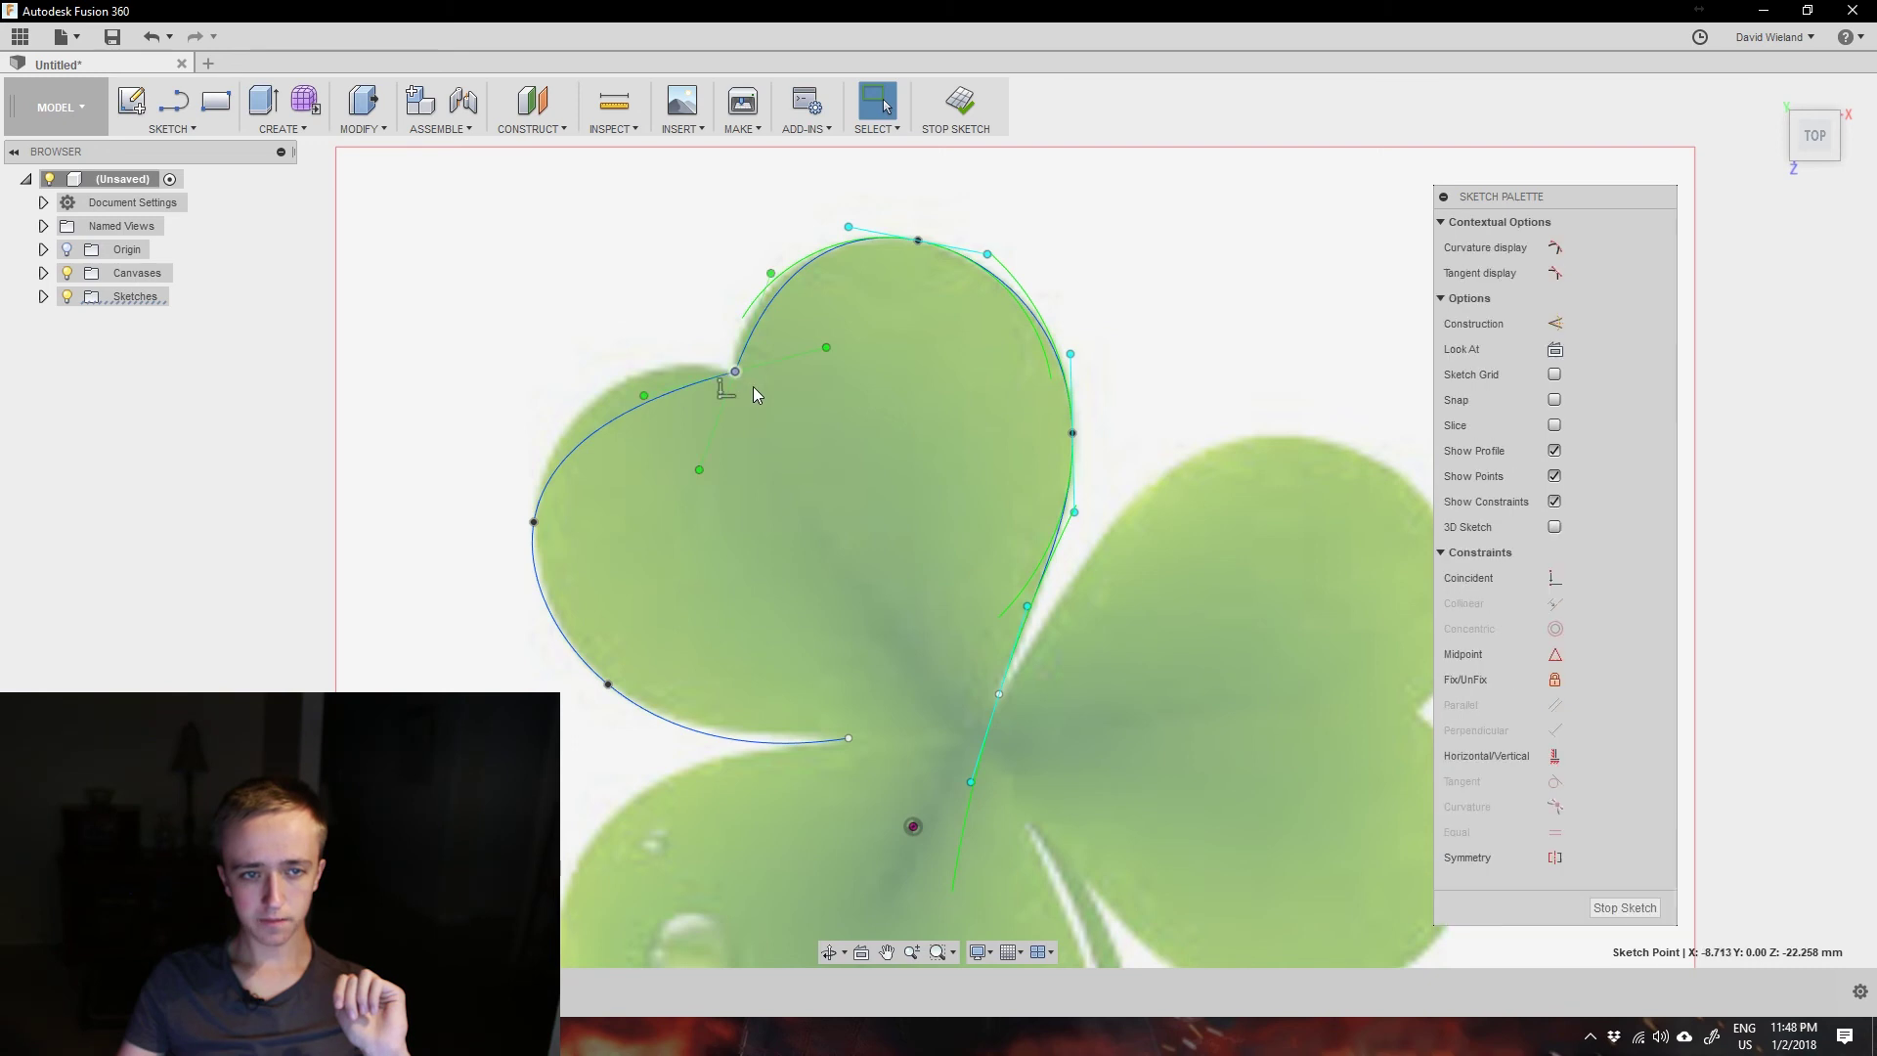
pyautogui.moveTo(772, 281); pyautogui.dragTo(741, 292)
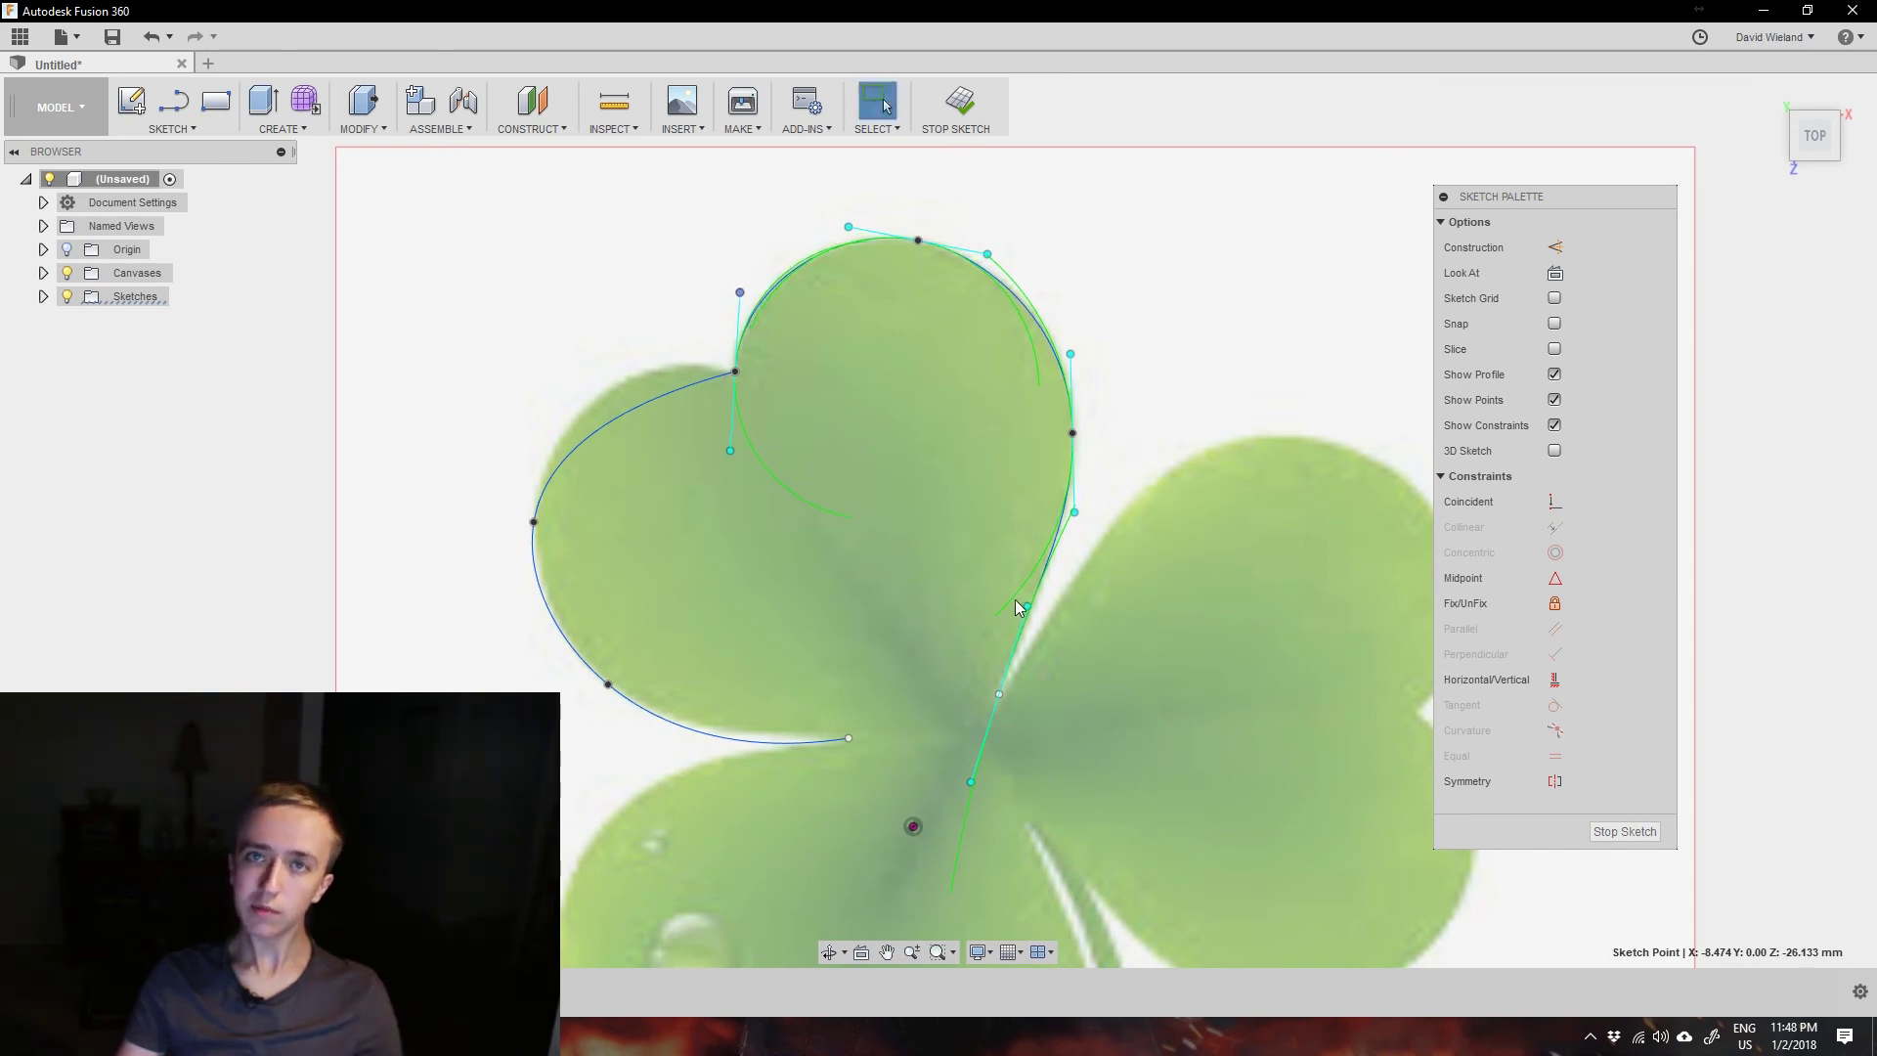
pyautogui.click(735, 373)
pyautogui.click(825, 349)
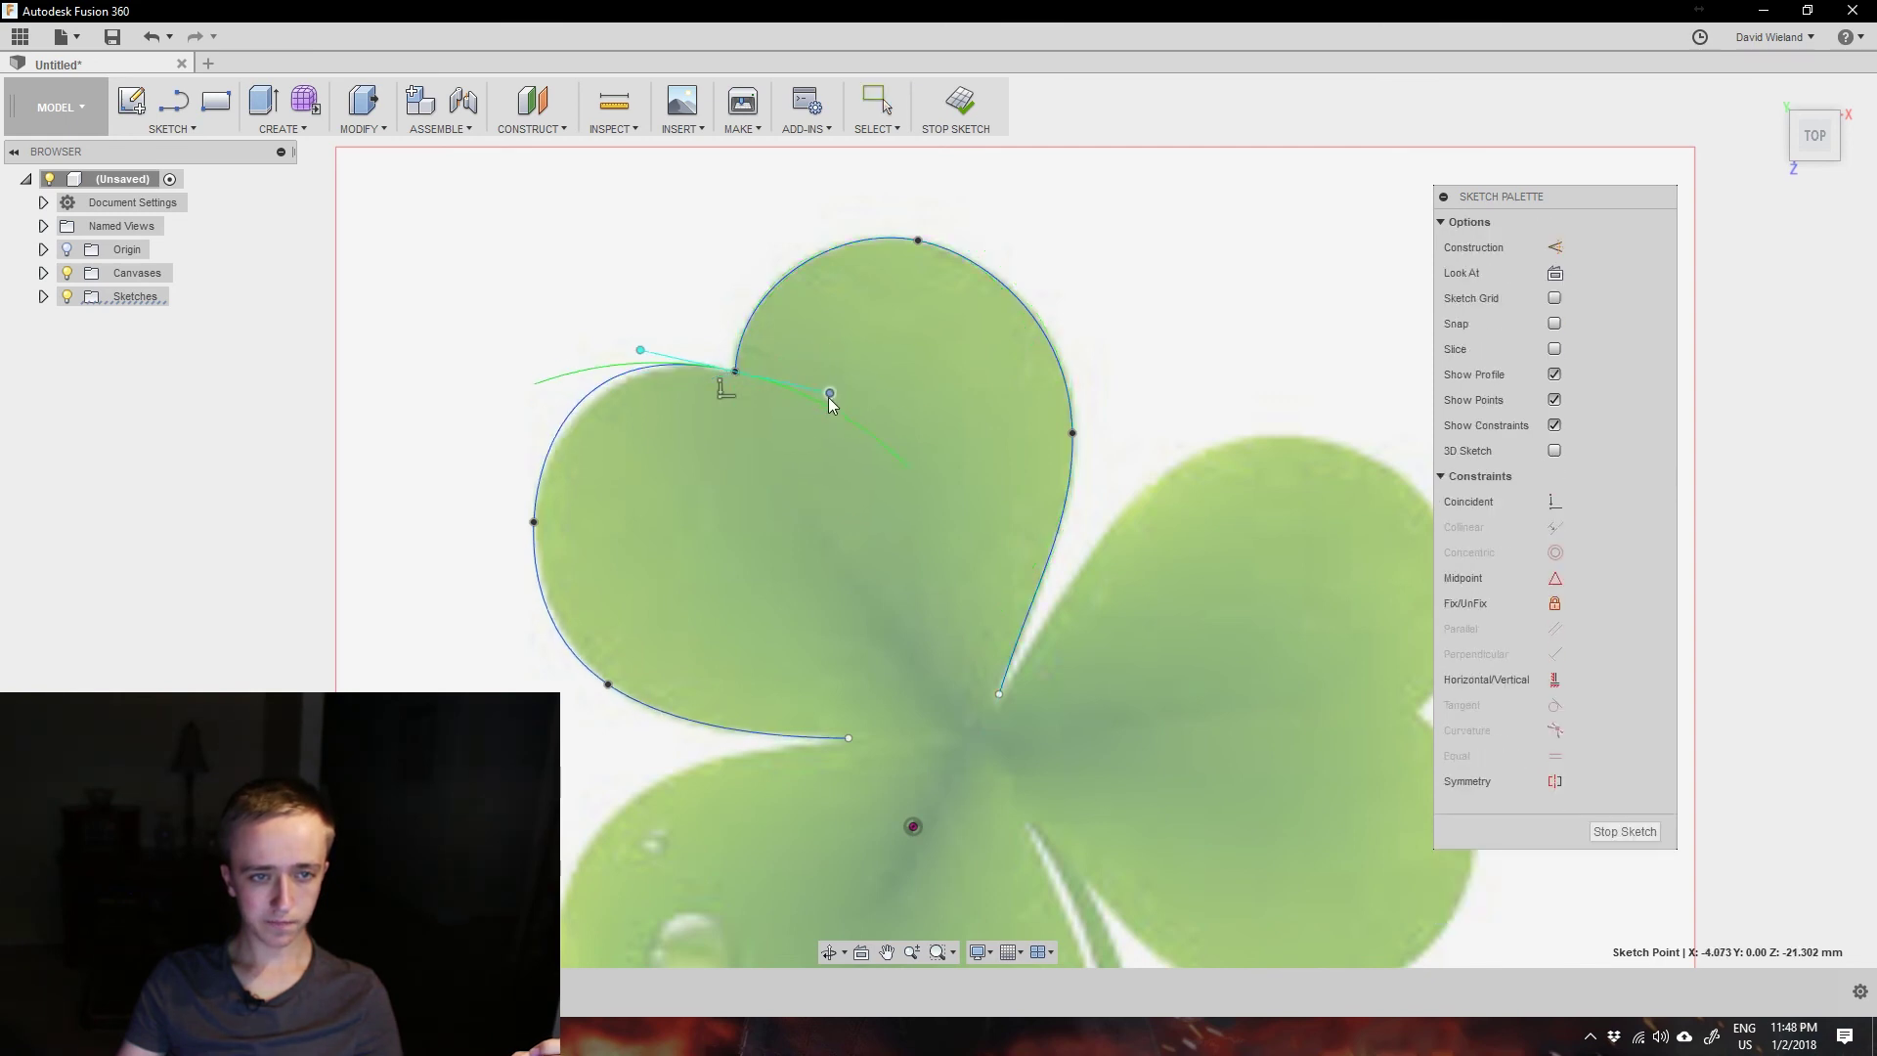
pyautogui.click(534, 522)
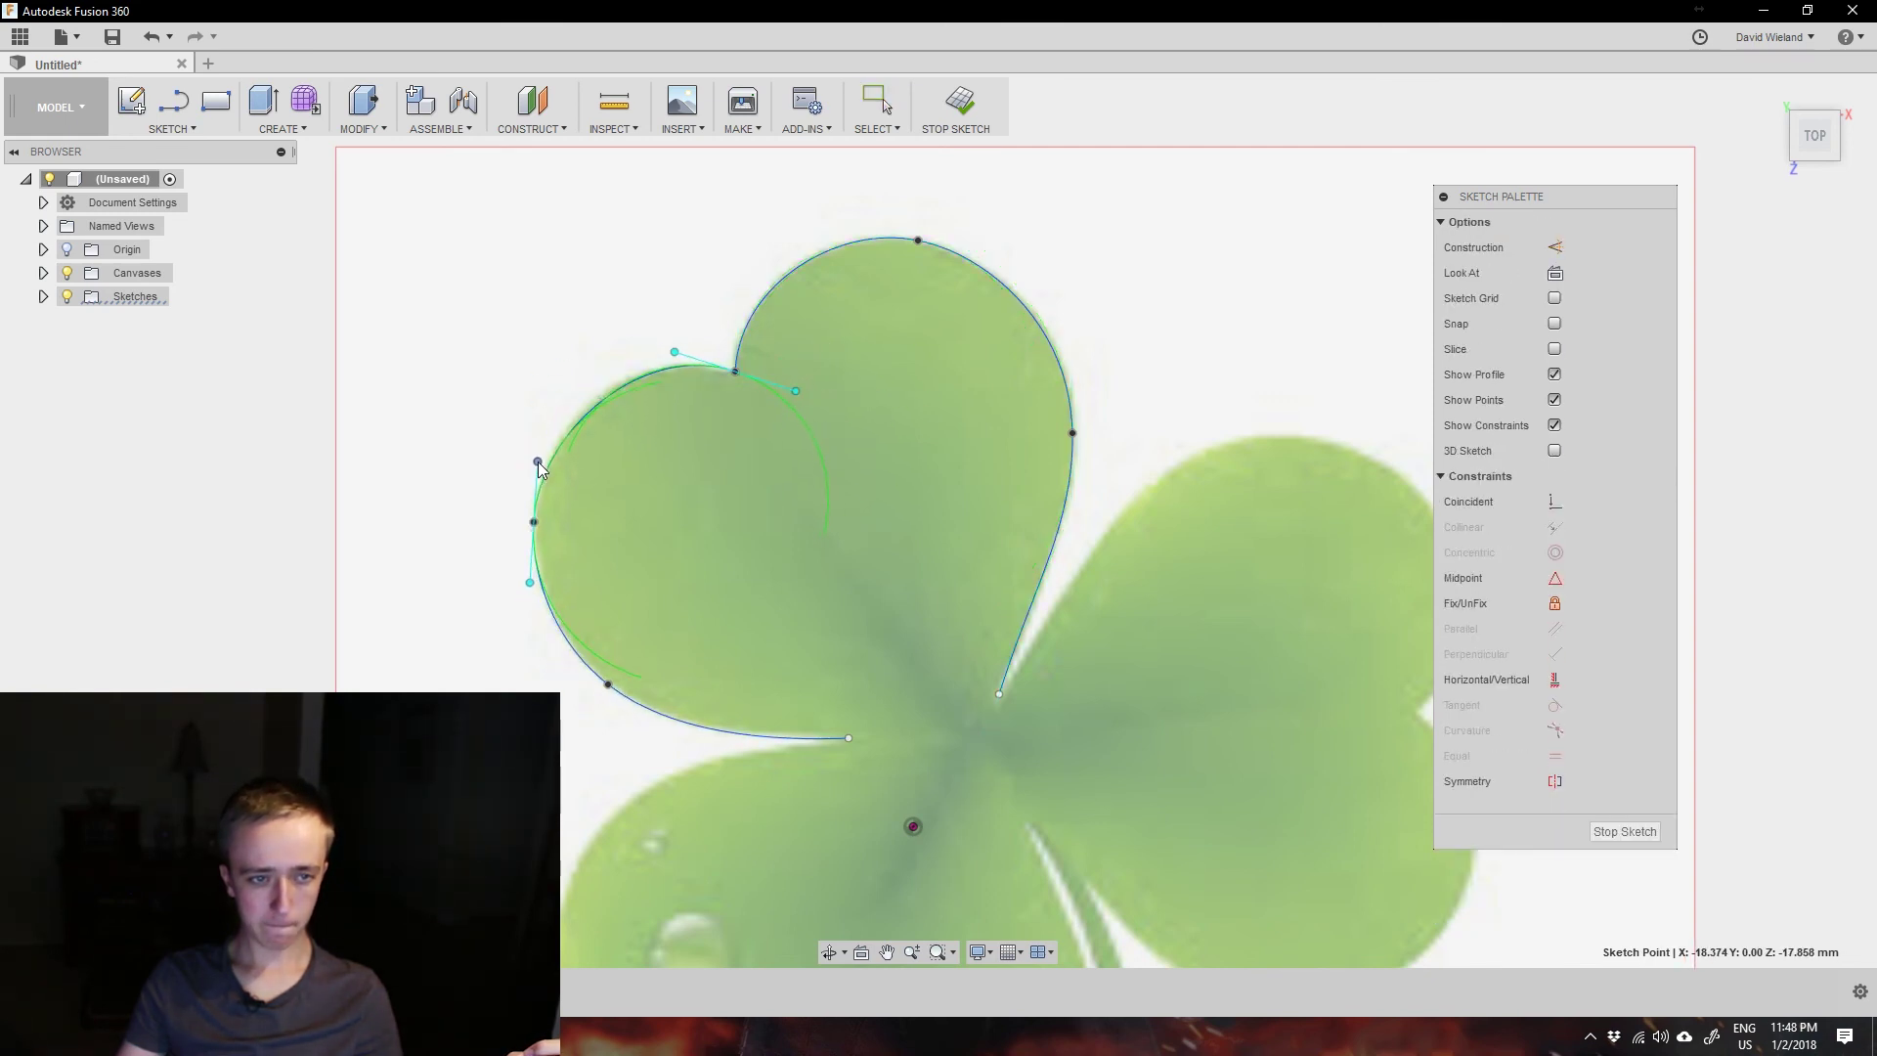
pyautogui.click(652, 718)
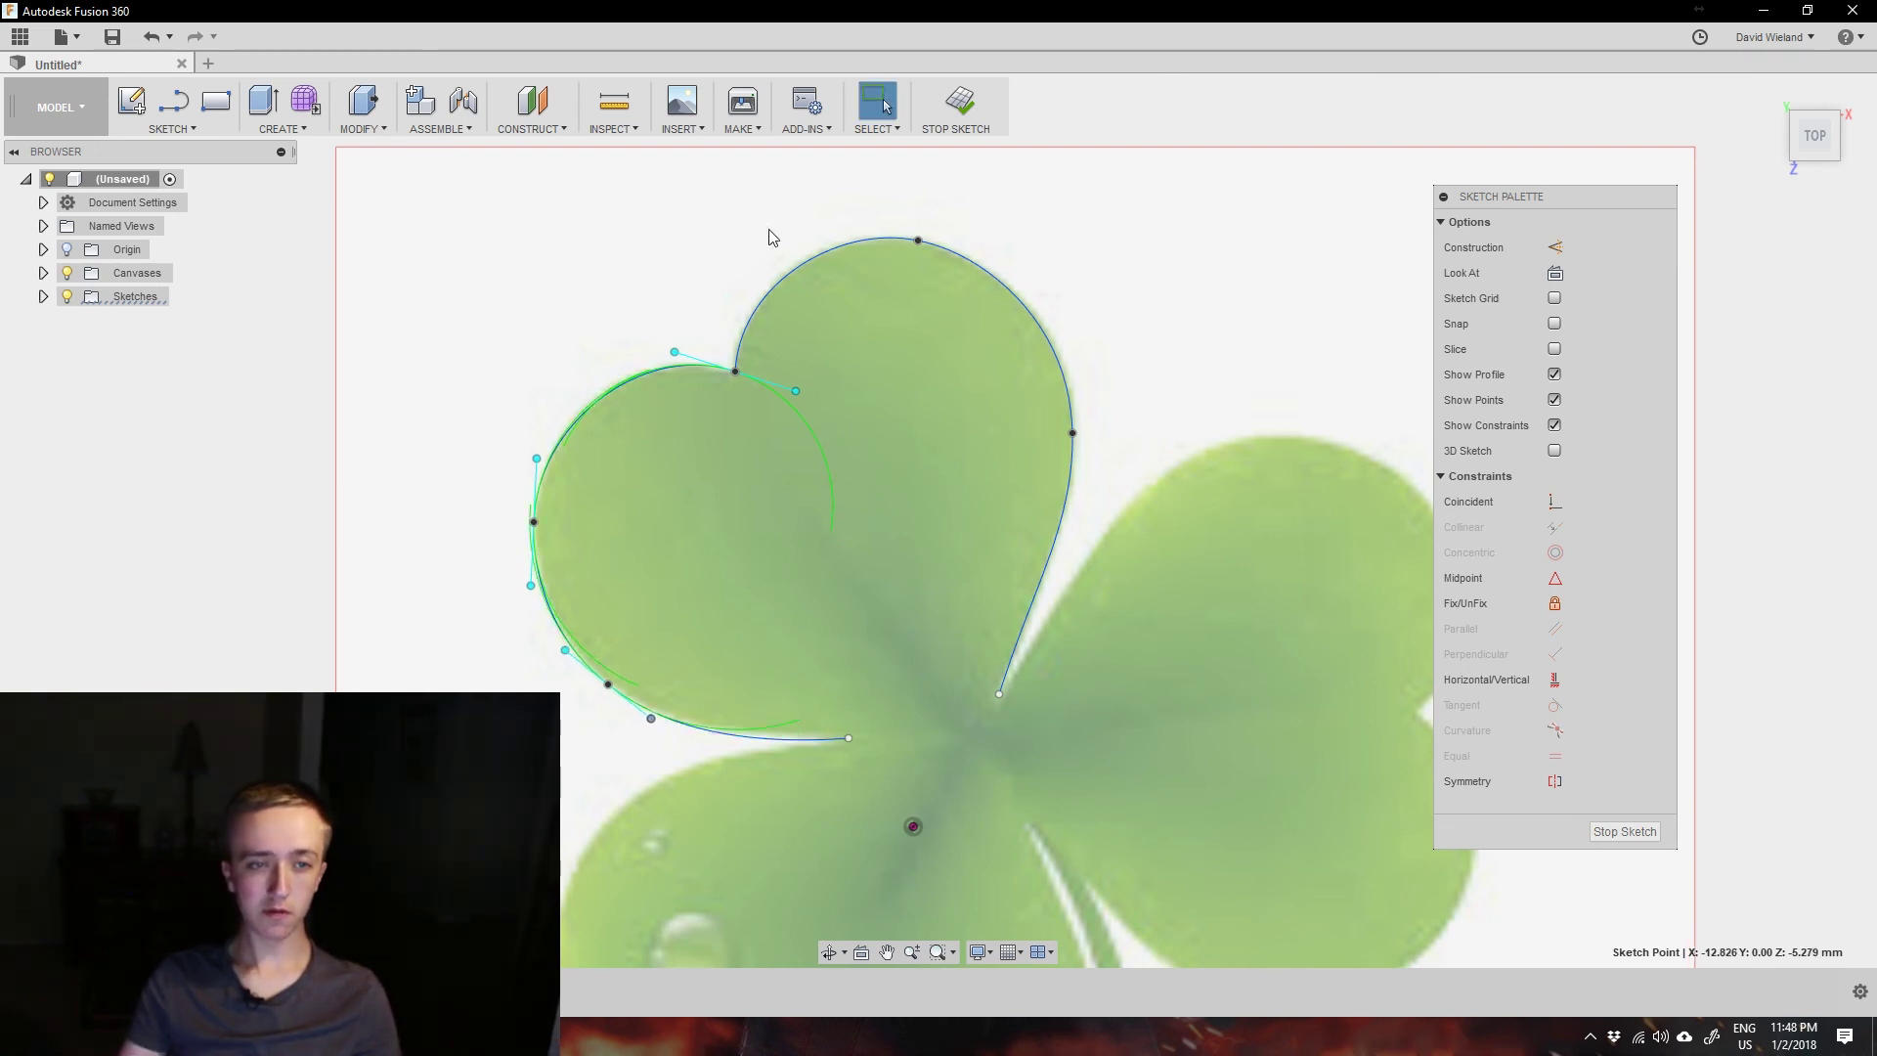
pyautogui.scroll(-3, 743, 757)
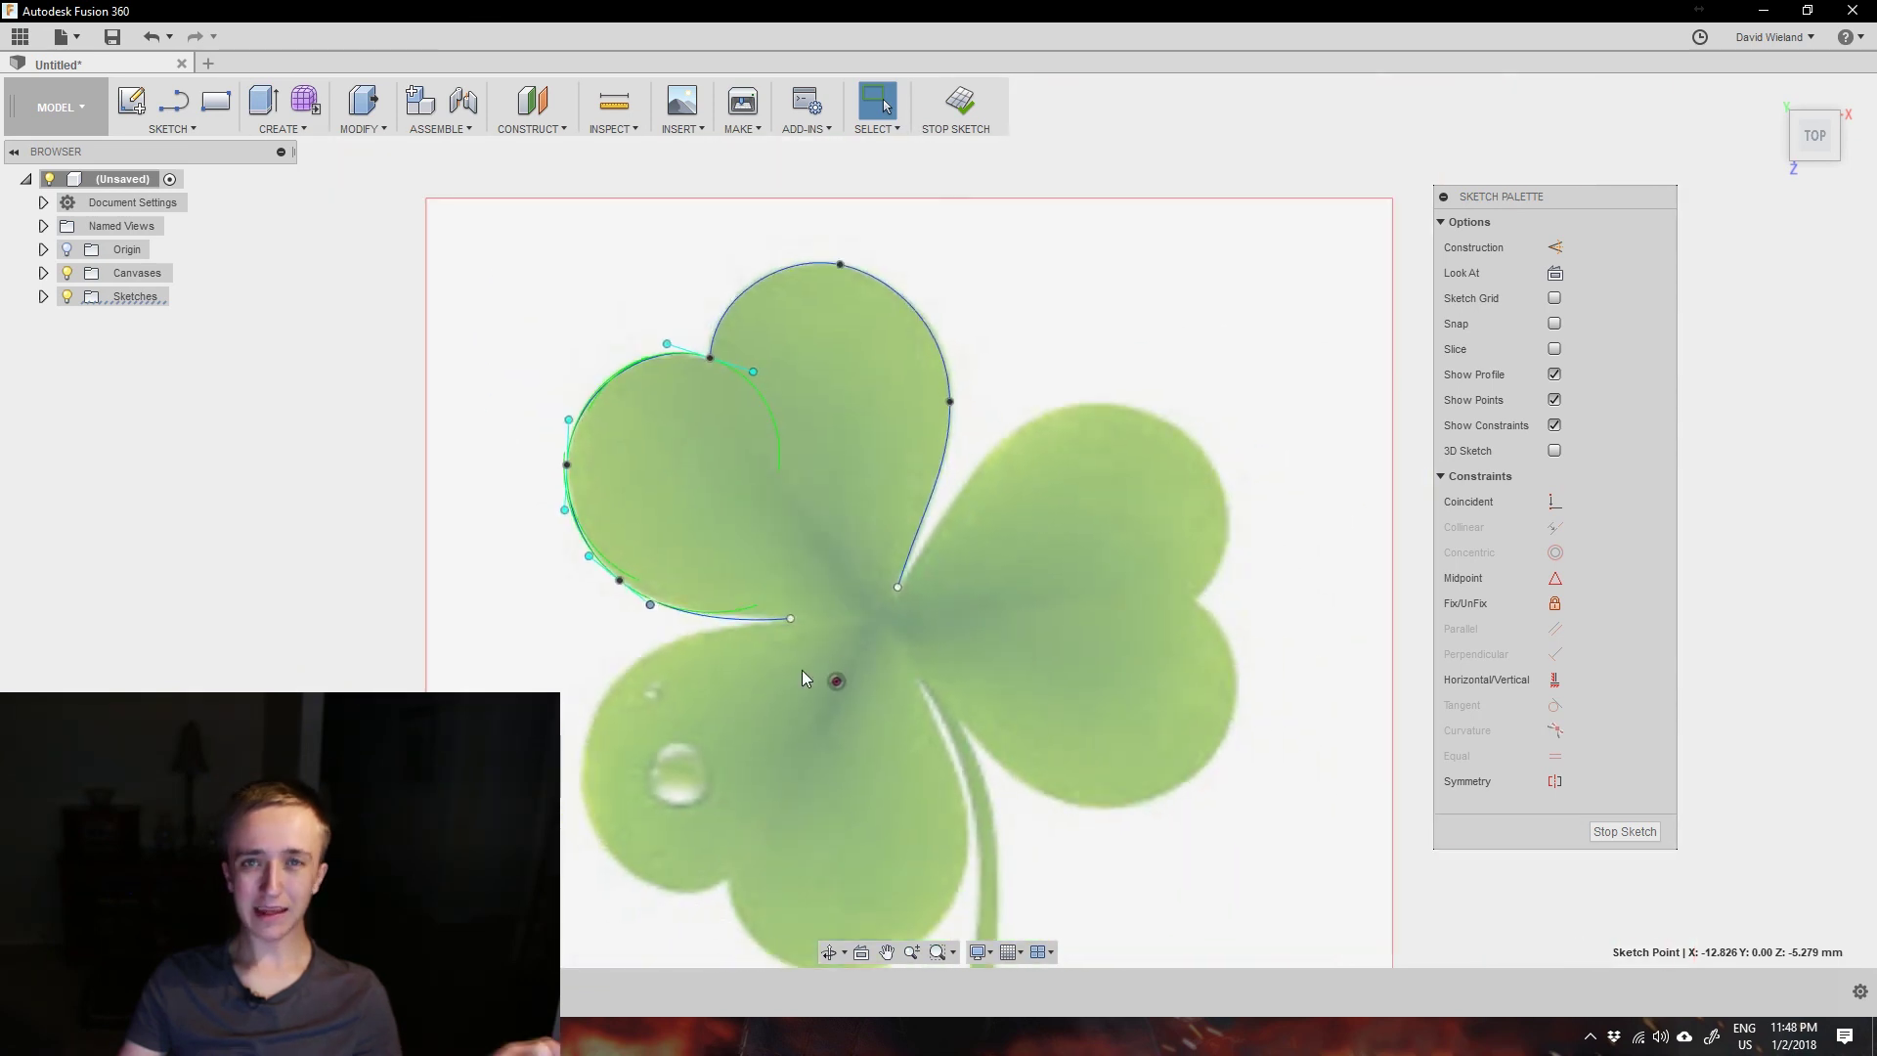